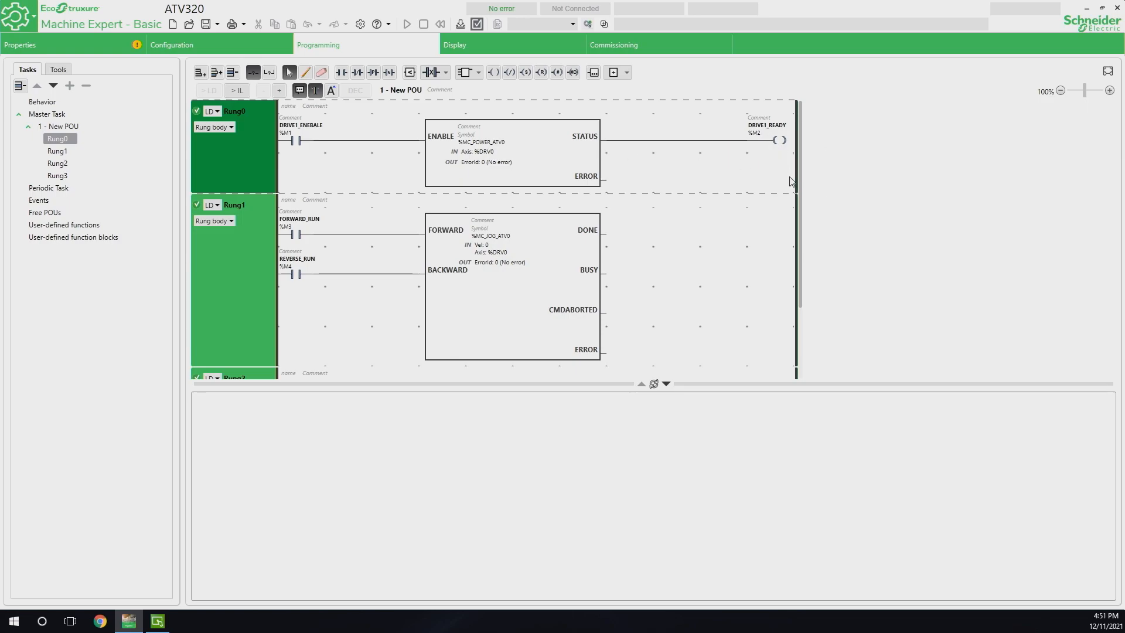
Step: Review the ladder rungs from Rung0 to Rung3 of the ATV320 program
drag(799, 183, 802, 221)
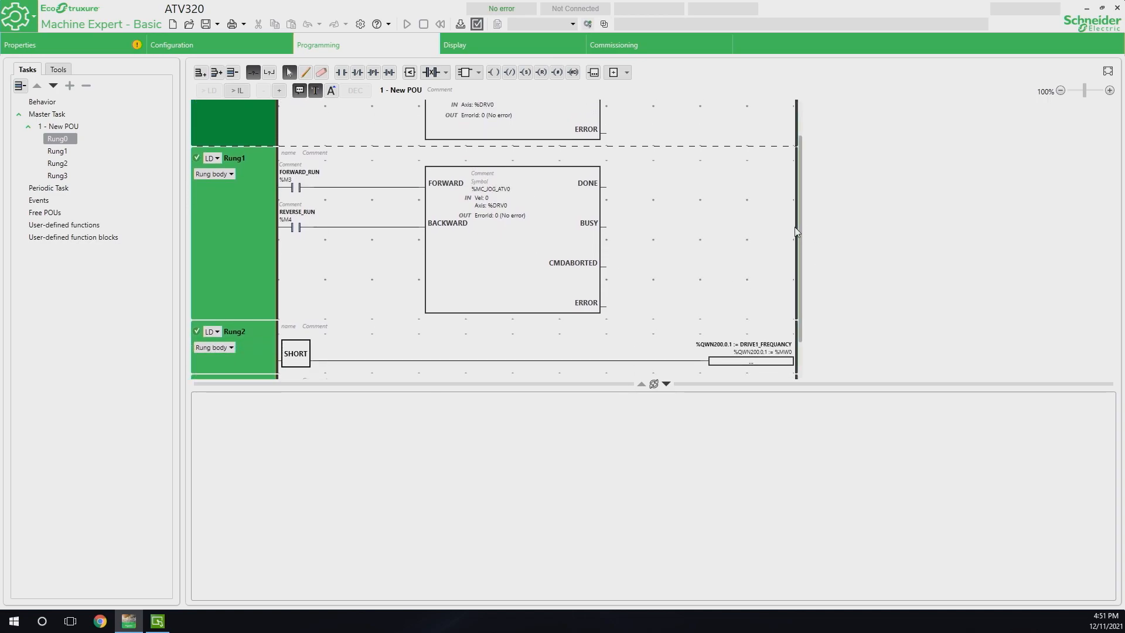
drag(797, 231, 806, 296)
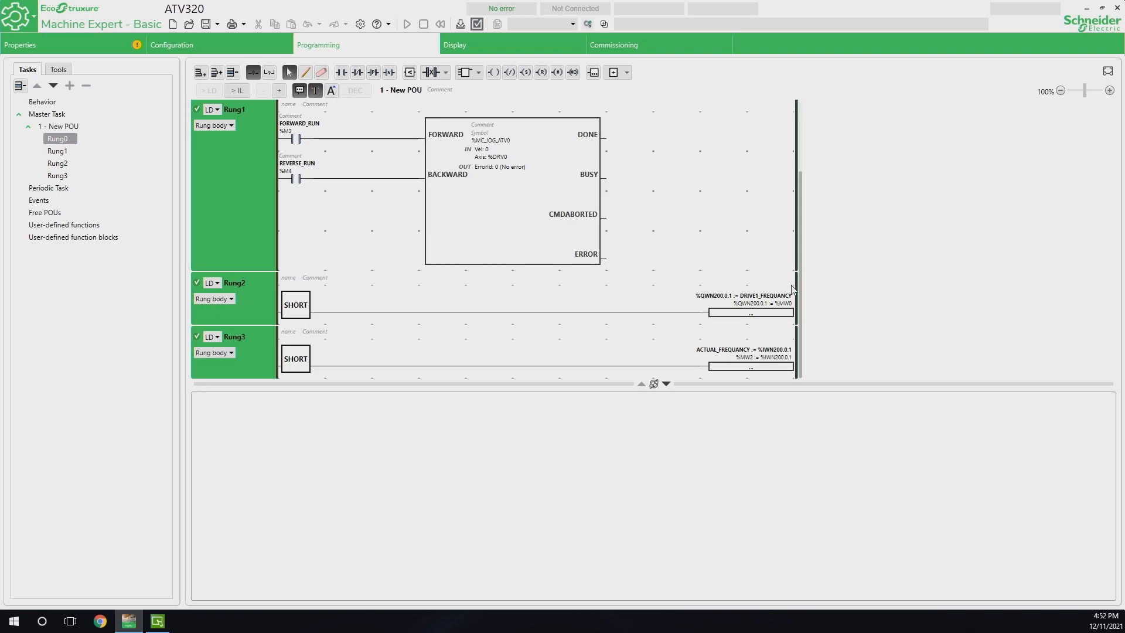
drag(801, 285, 807, 209)
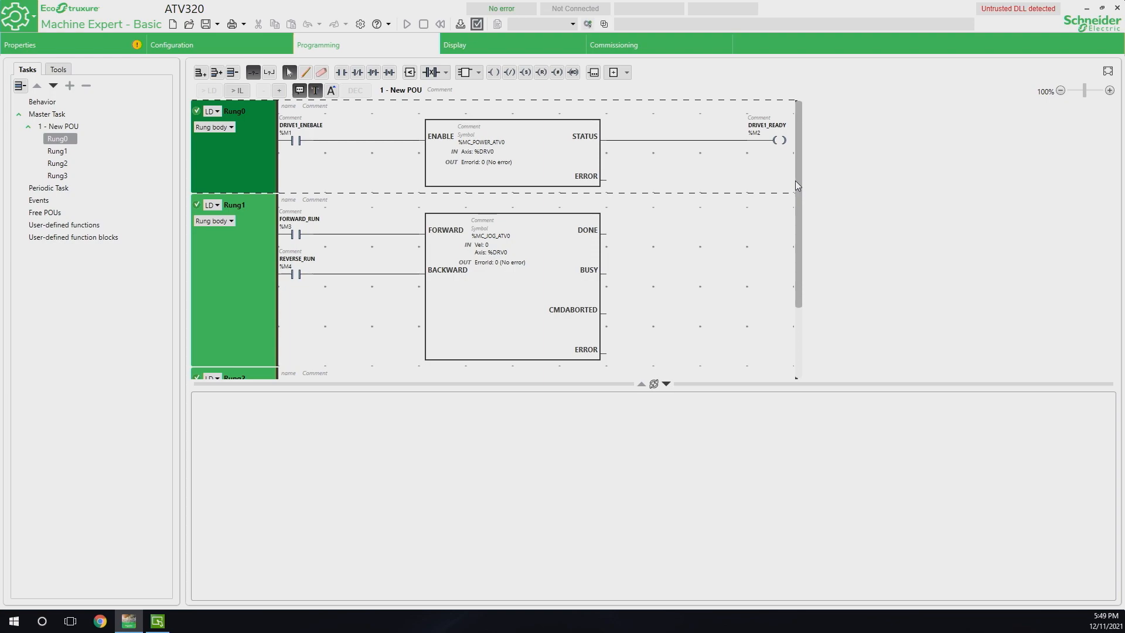
Step: Examine the controller's serial line settings for SL2, SL1, the Modbus node and the Modbus Serial IOScanner
click(209, 47)
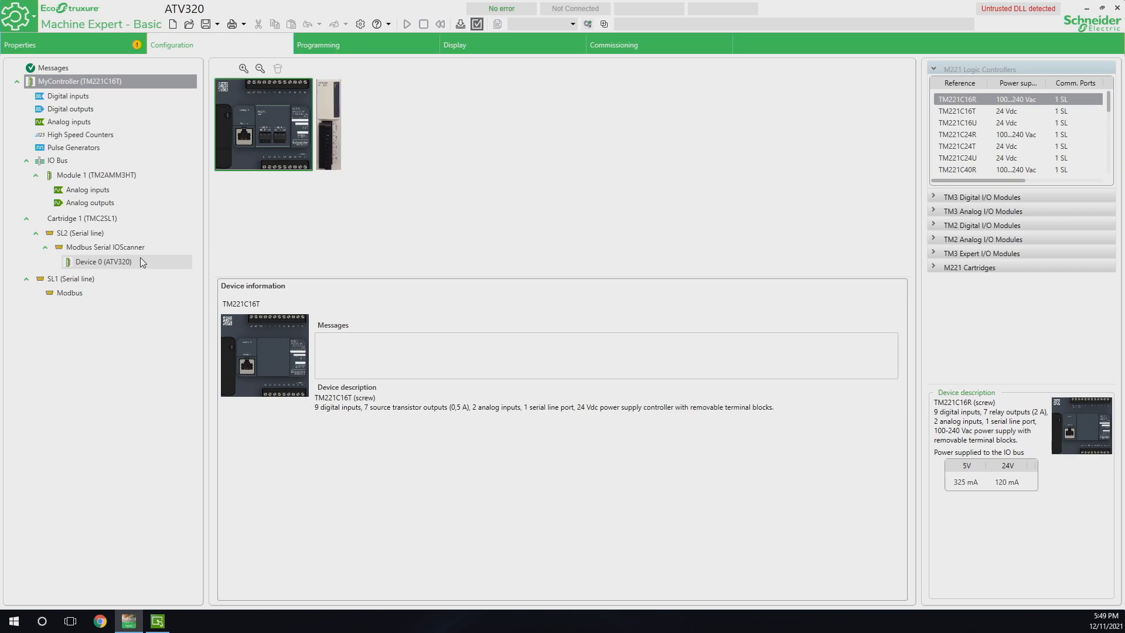
click(93, 235)
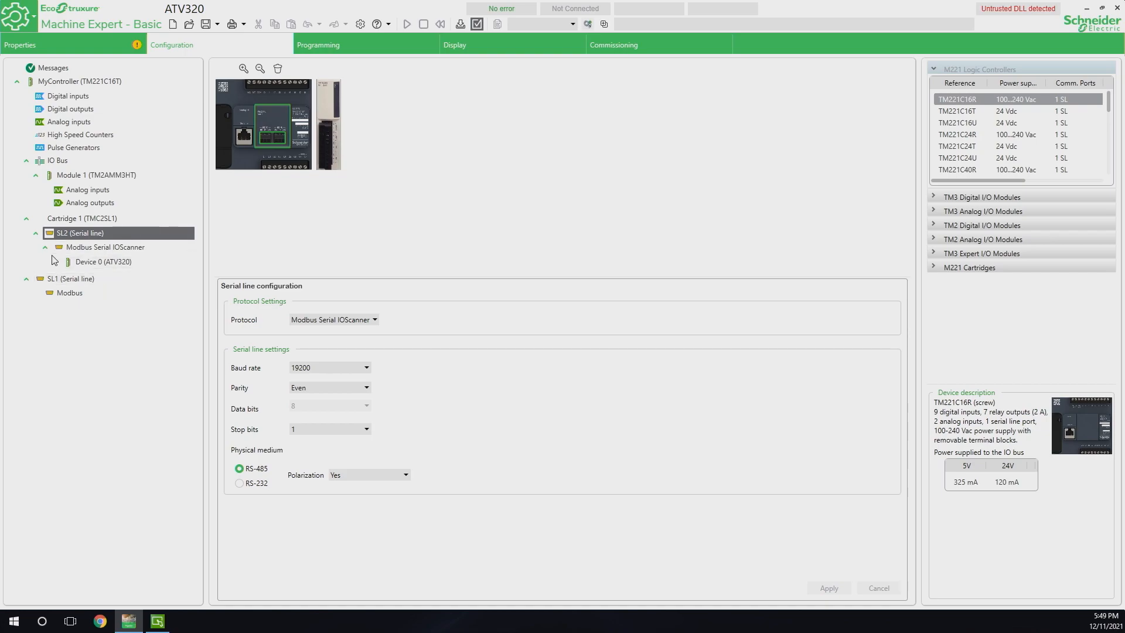
click(86, 278)
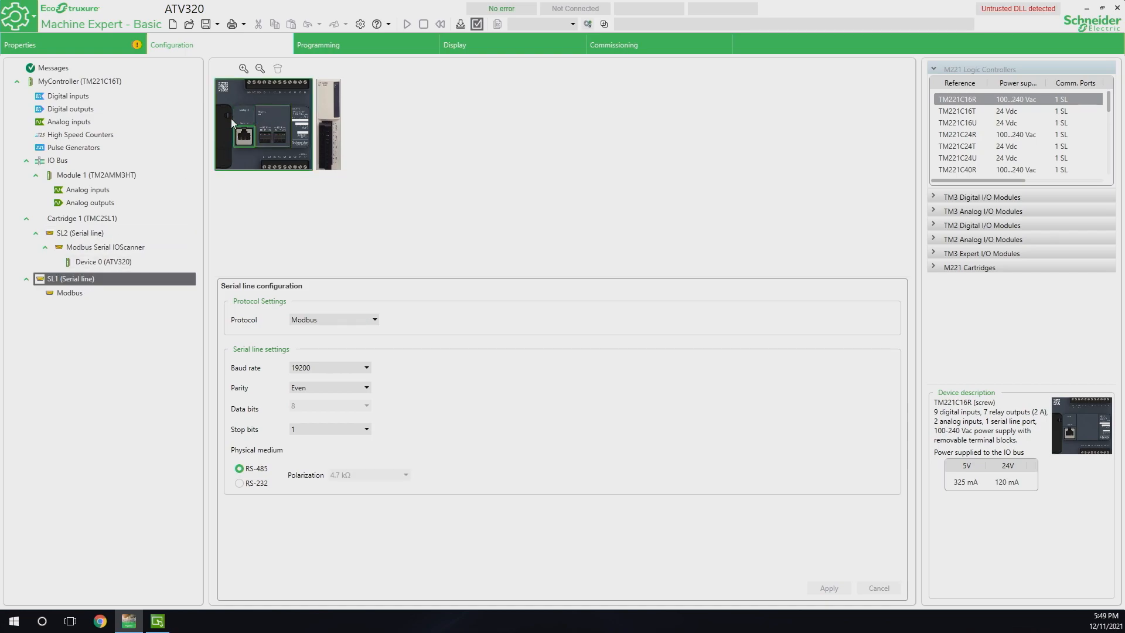
click(69, 295)
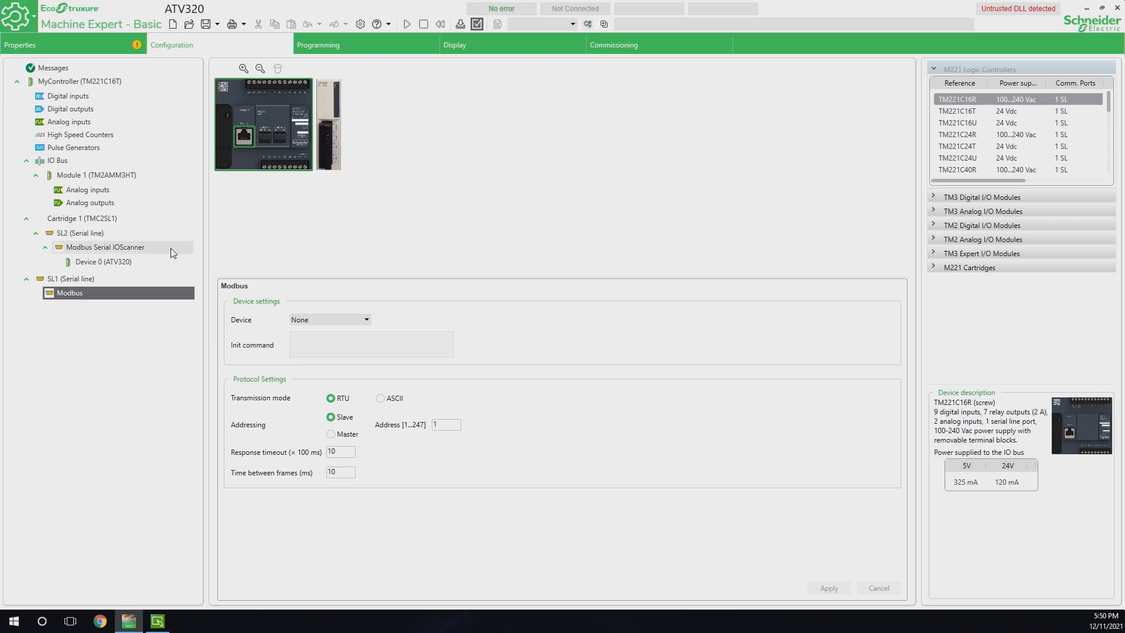
click(97, 245)
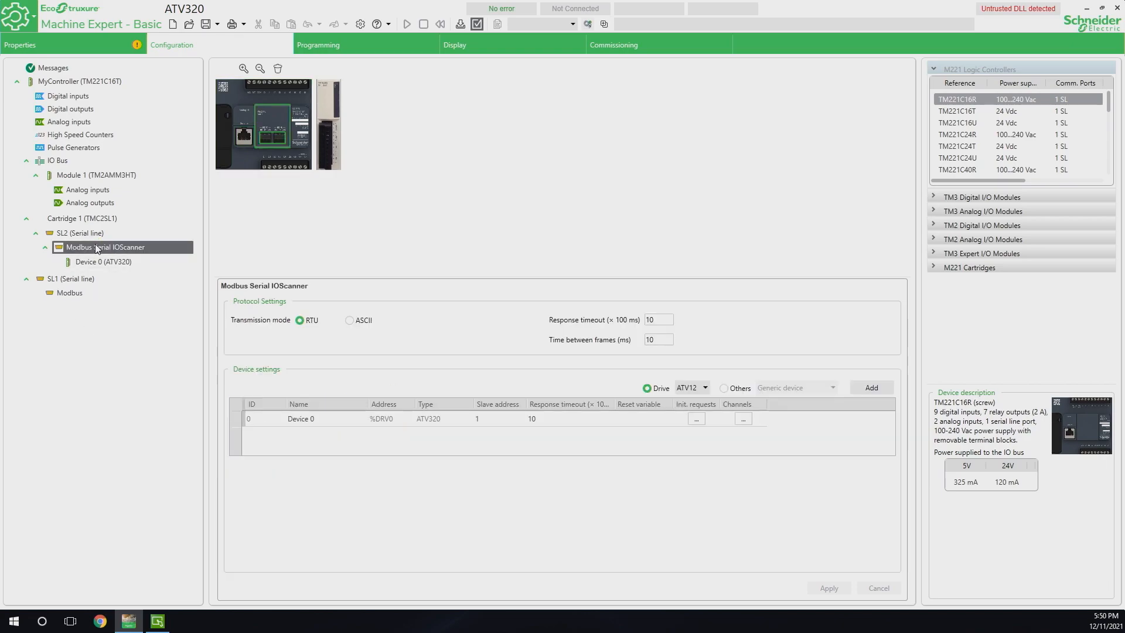
click(80, 235)
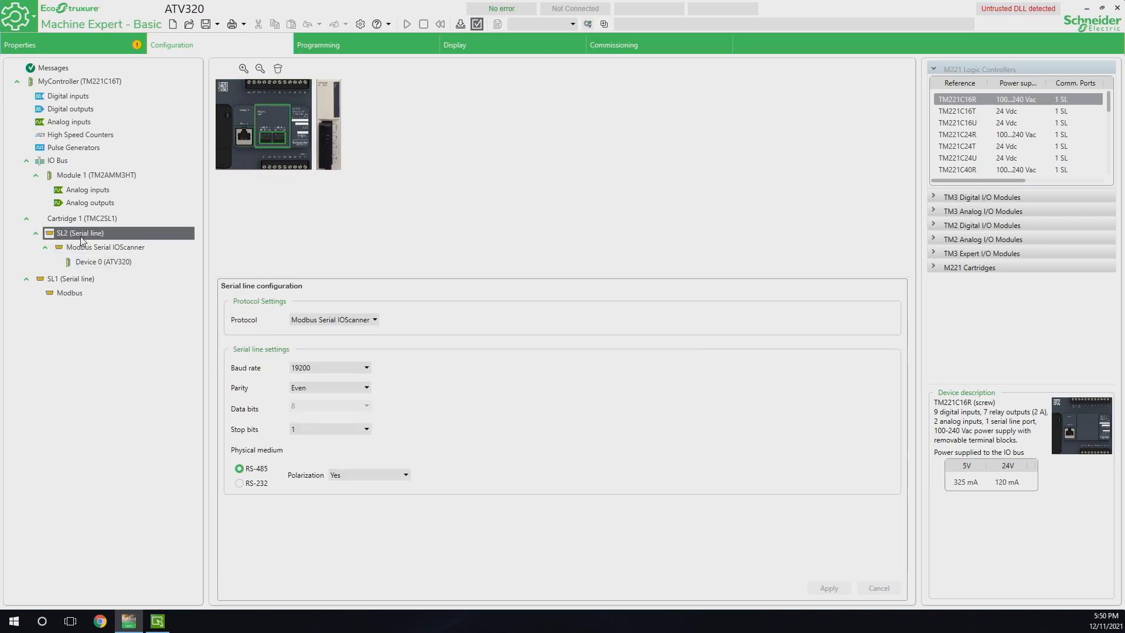
Step: Switch to Vijeo-Frame and check the driver configuration of ModbusRTU01, leaving it without changes
click(157, 621)
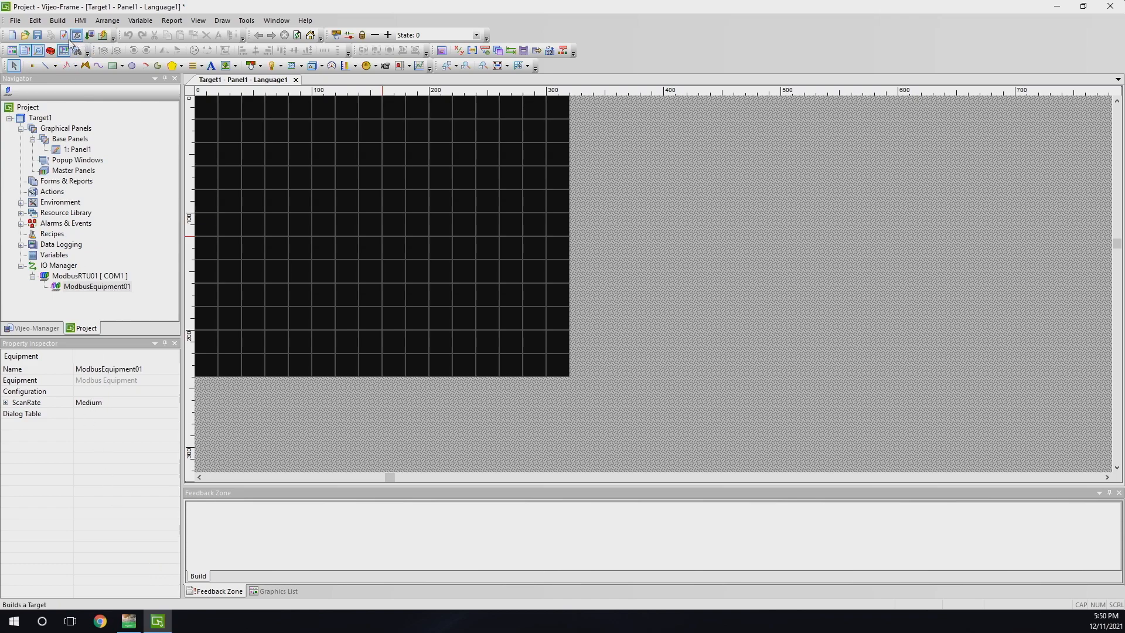
double_click(94, 278)
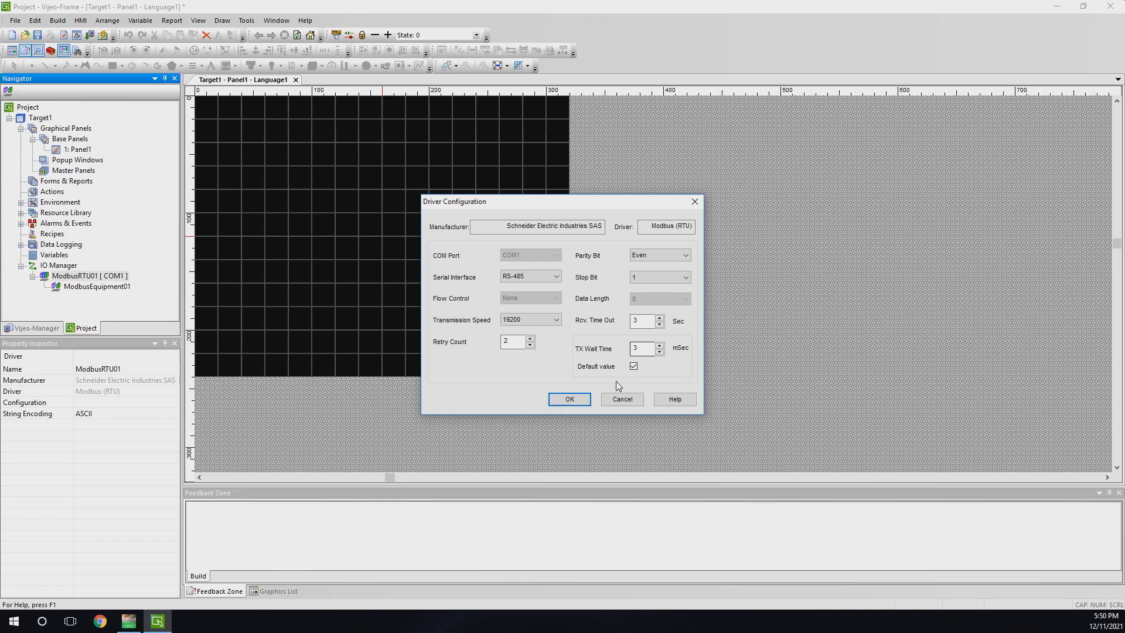
click(623, 400)
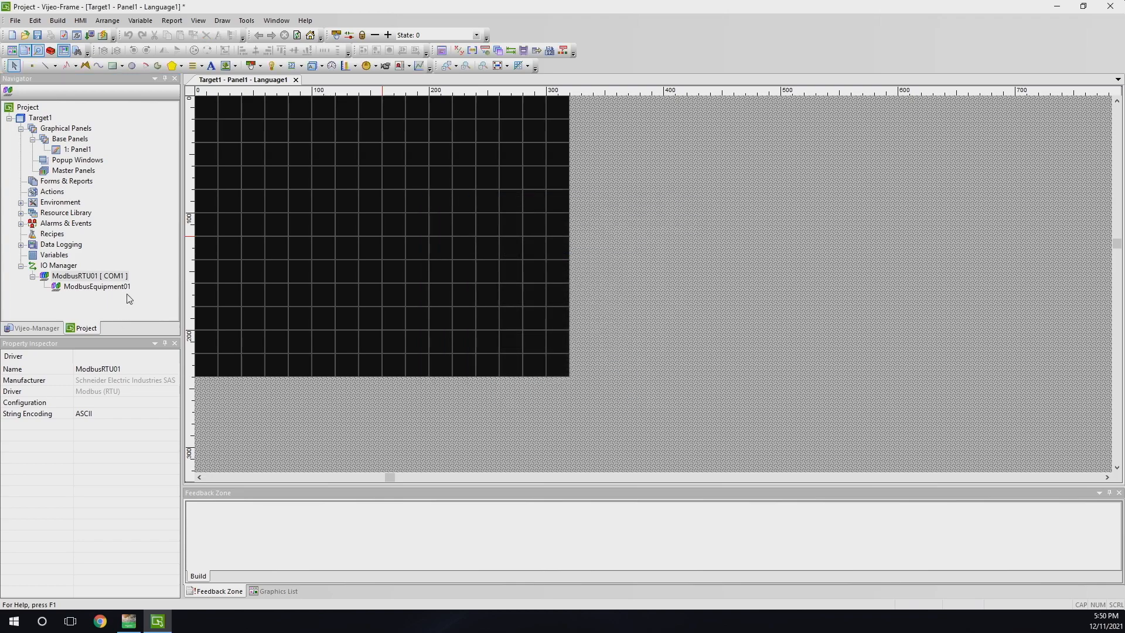
Step: Enable IEC61131 Syntax with 0-based addressing in the equipment configuration of ModbusEquipment01
double_click(120, 288)
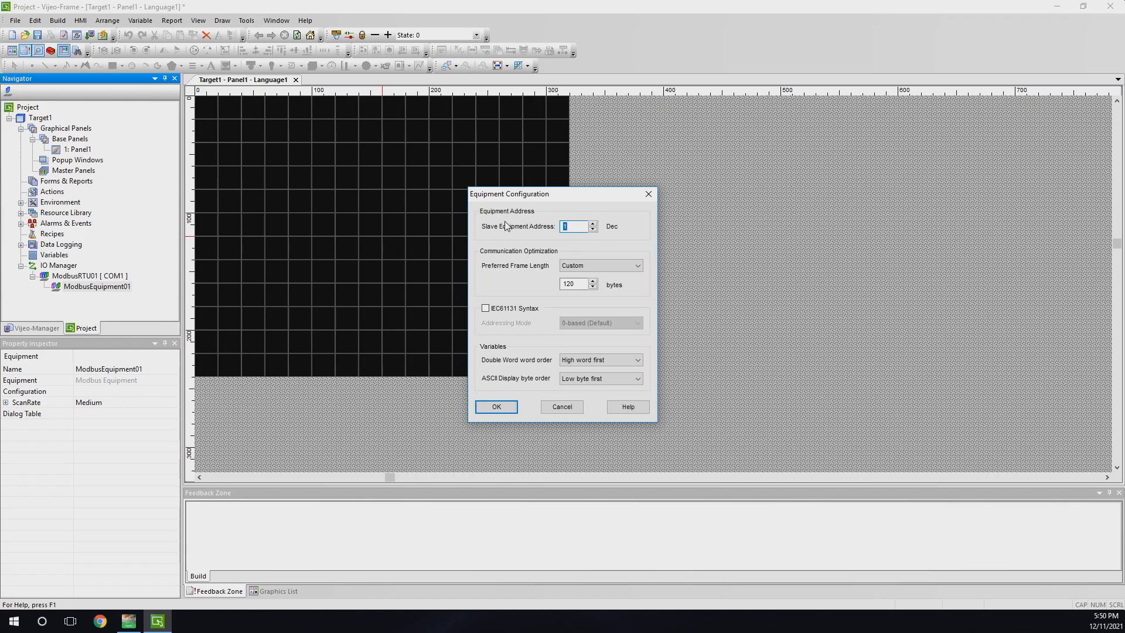
click(485, 309)
click(484, 309)
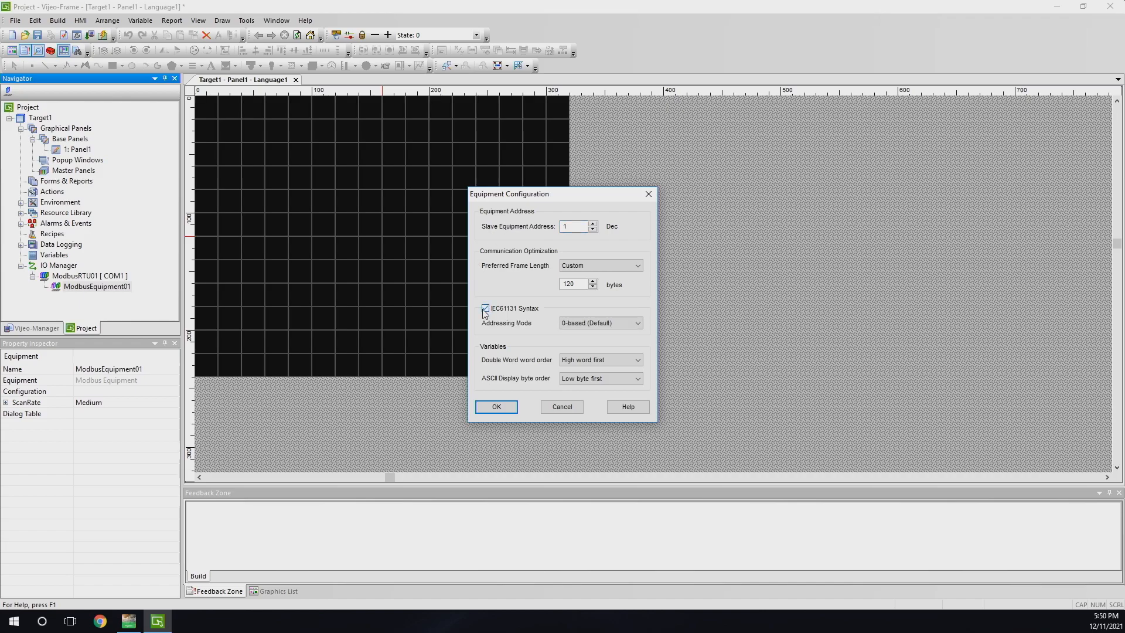
click(496, 406)
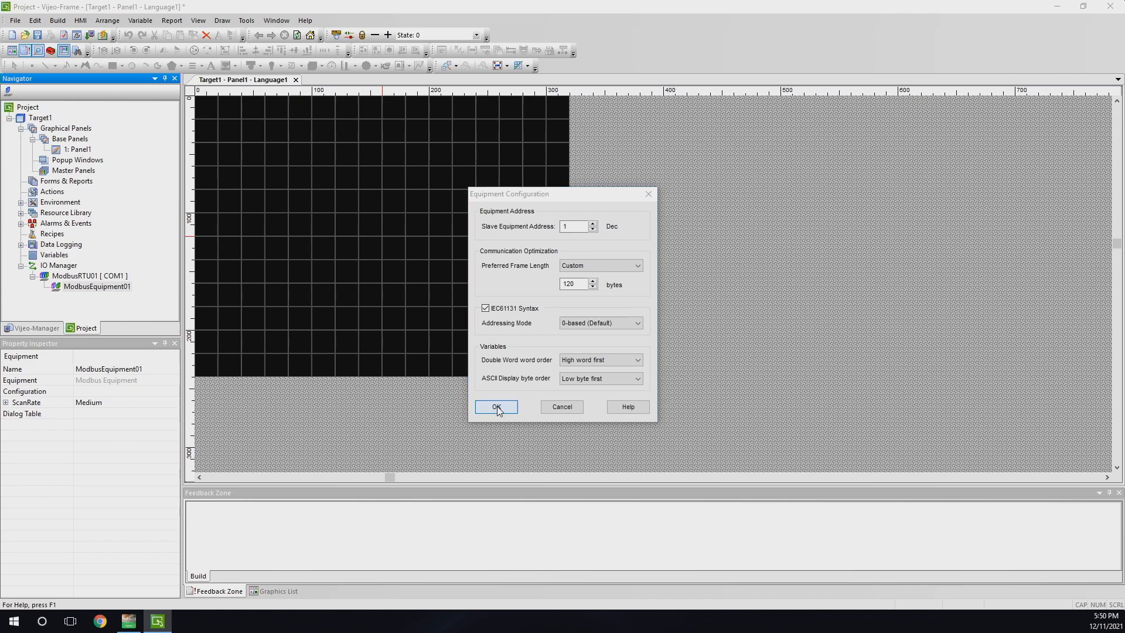
click(607, 350)
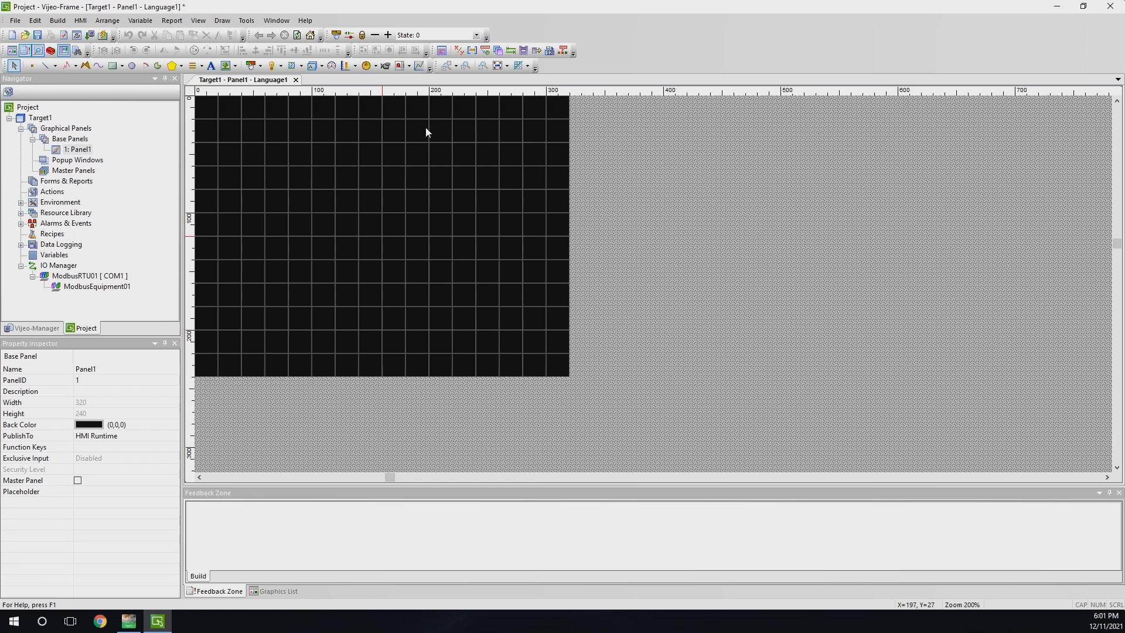
Step: Switch to Machine Expert - Basic to review the ladder program and memory bit symbols, and return to Vijeo-Frame
click(128, 622)
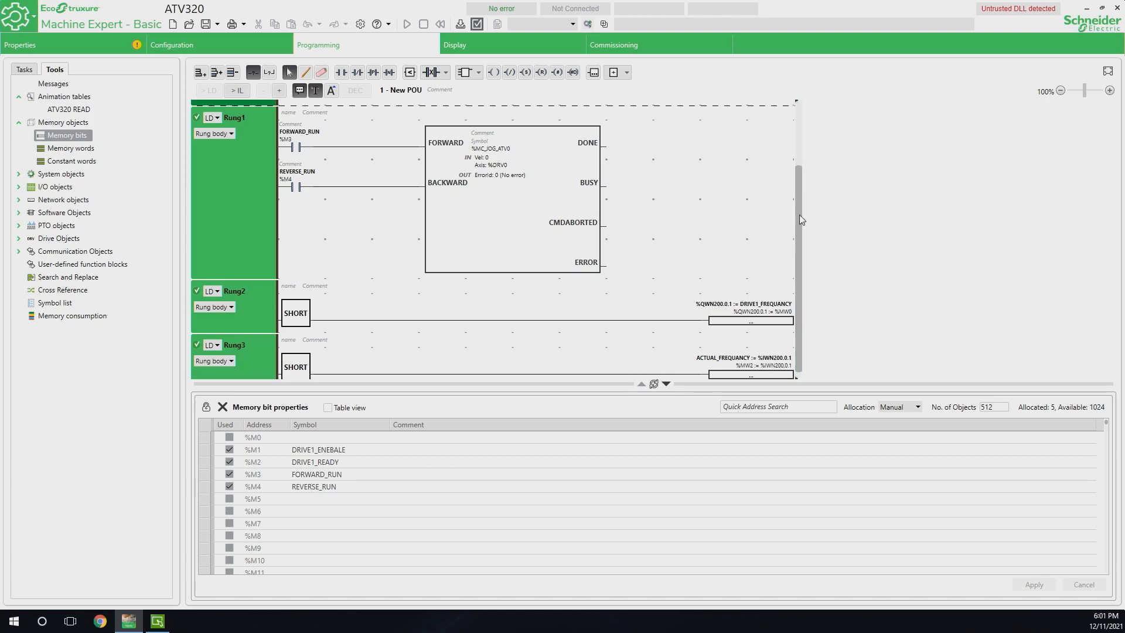
scroll(804, 265, up, 2)
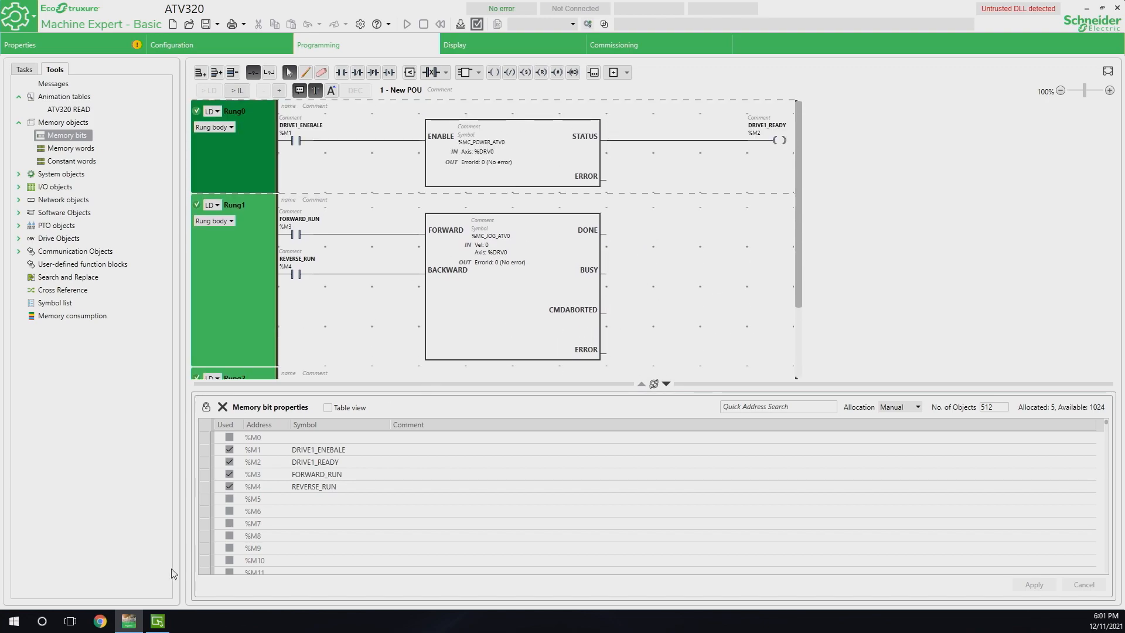
click(158, 621)
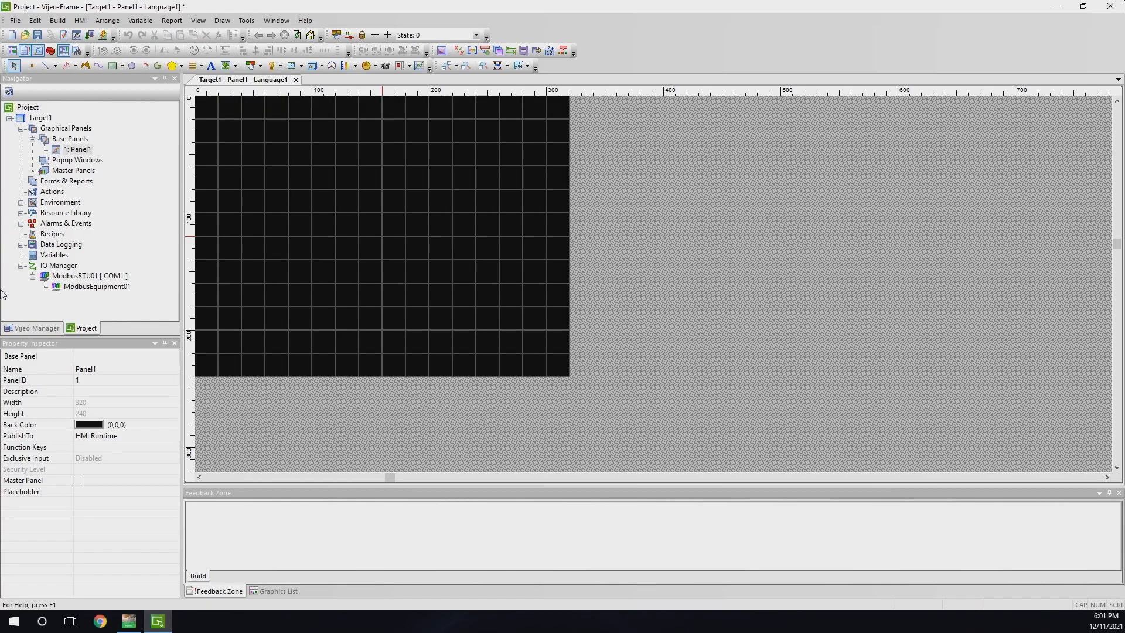
Step: Link the project's variables to the ATV320 SoMachine Basic project file (*.SMBP) for ModbusEquipment01
double_click(55, 256)
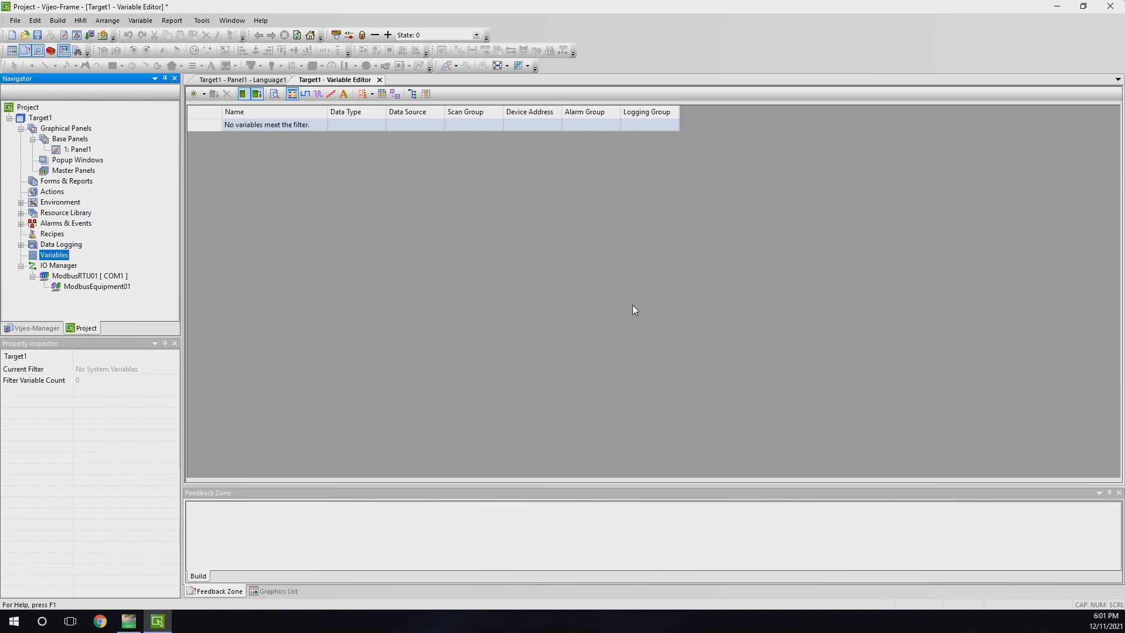
right_click(53, 256)
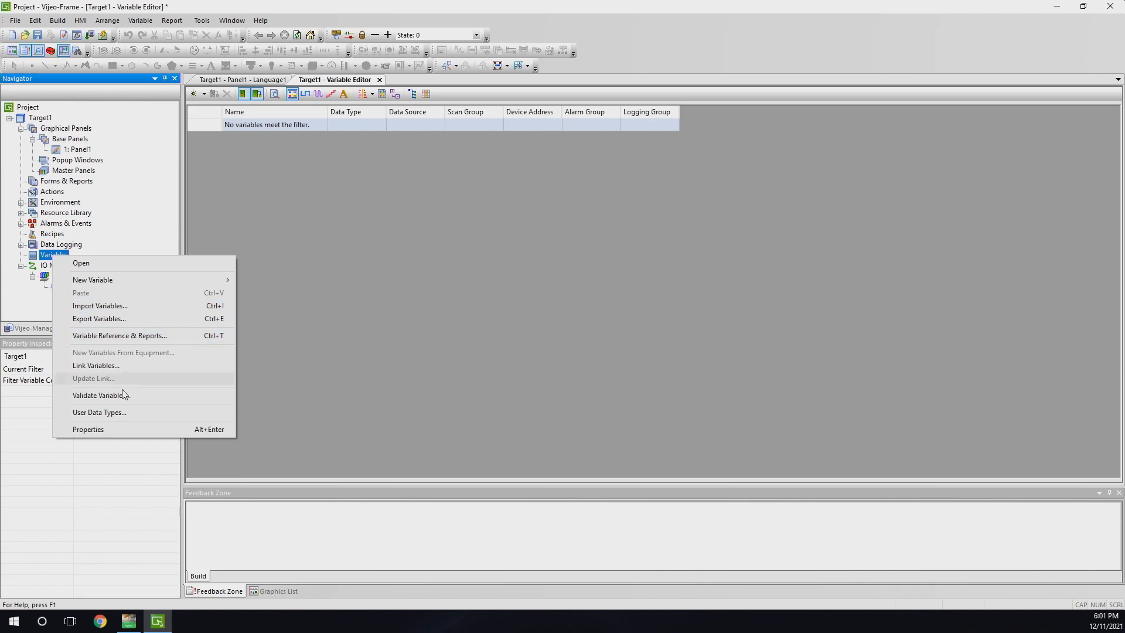
click(139, 369)
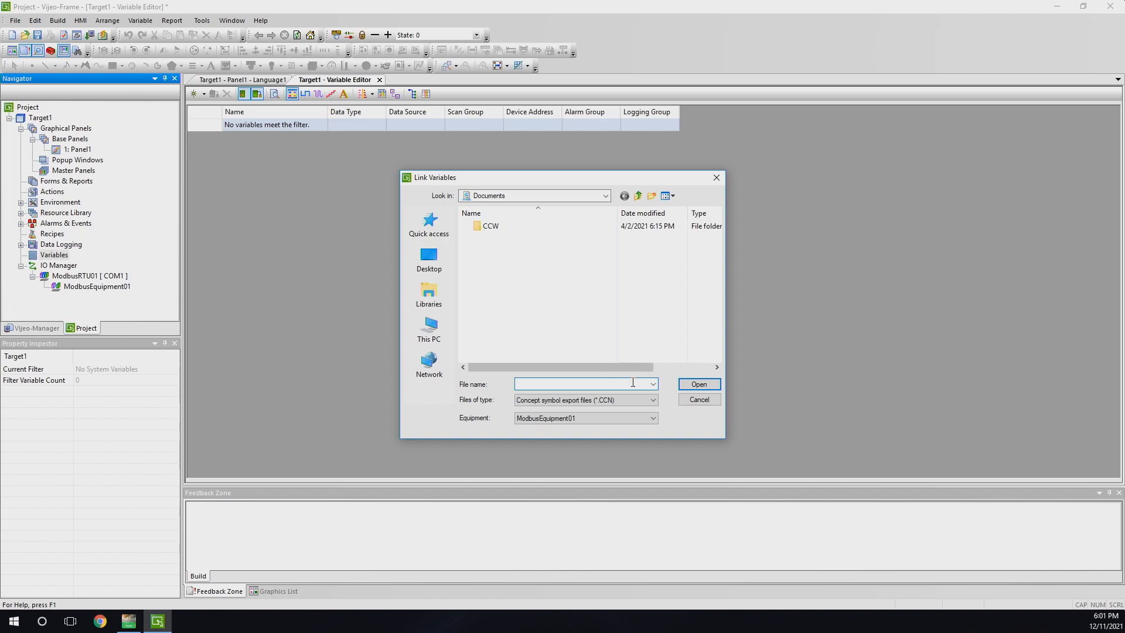
click(651, 402)
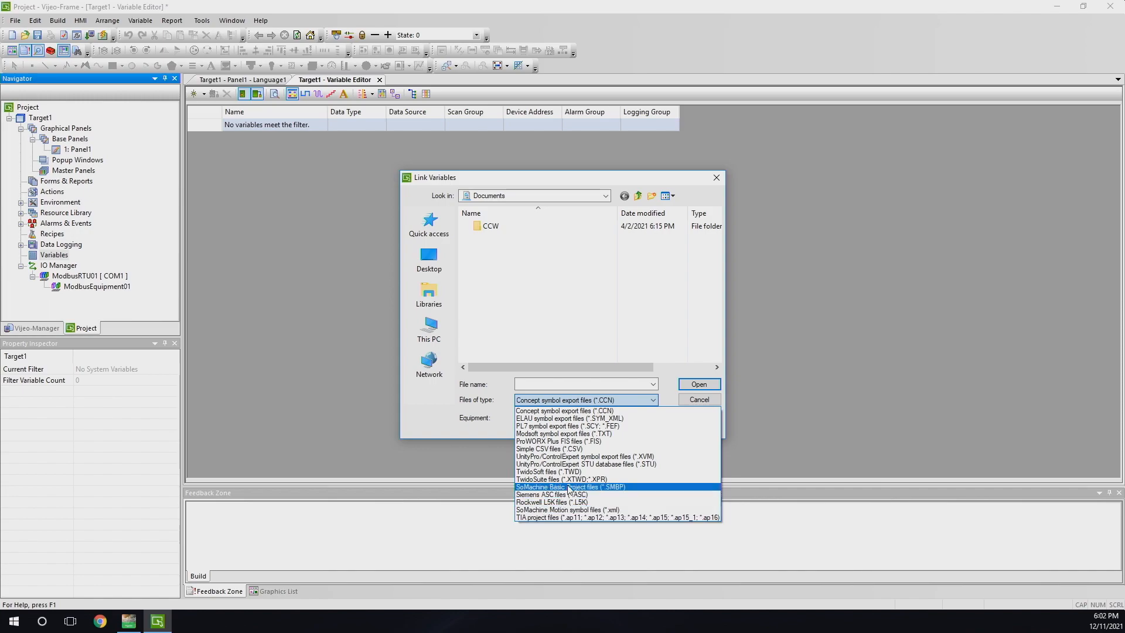
click(598, 488)
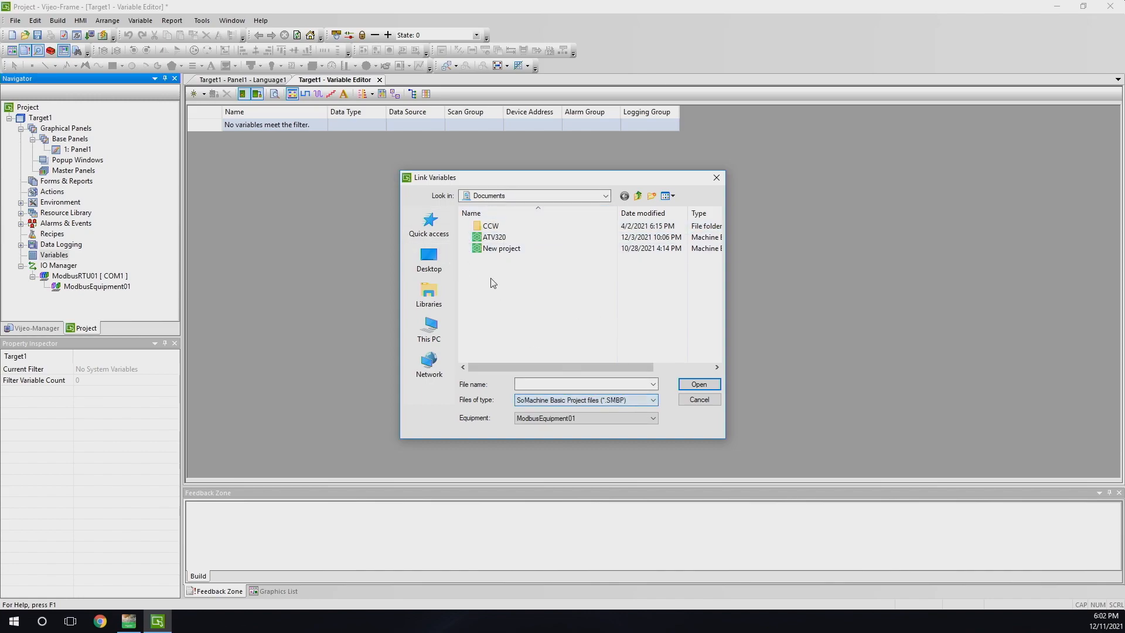
click(507, 241)
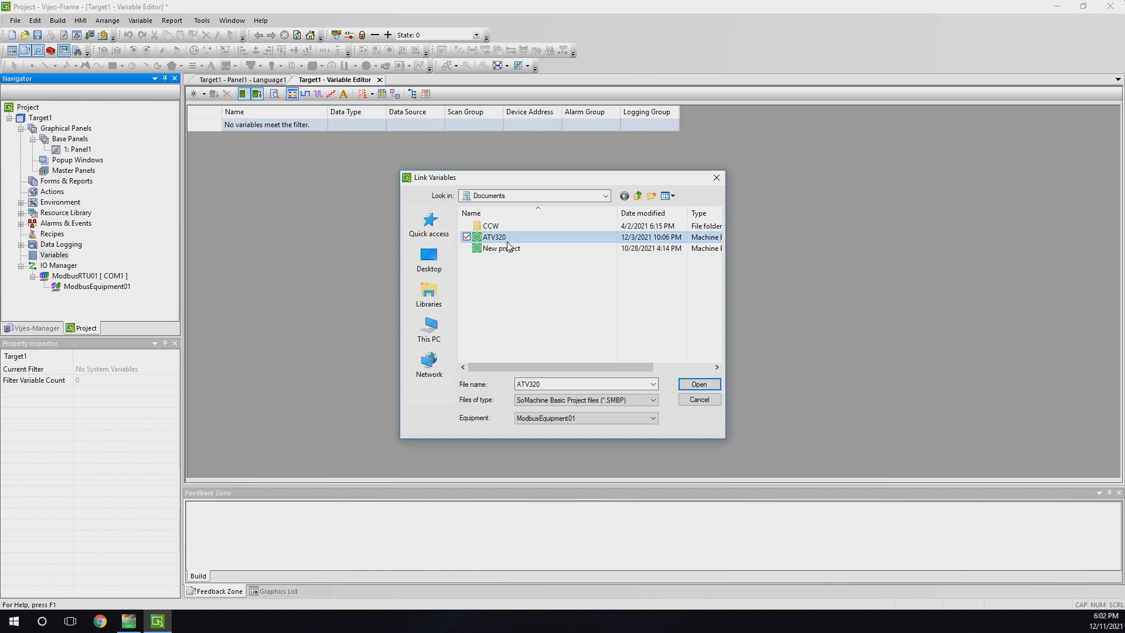
click(700, 384)
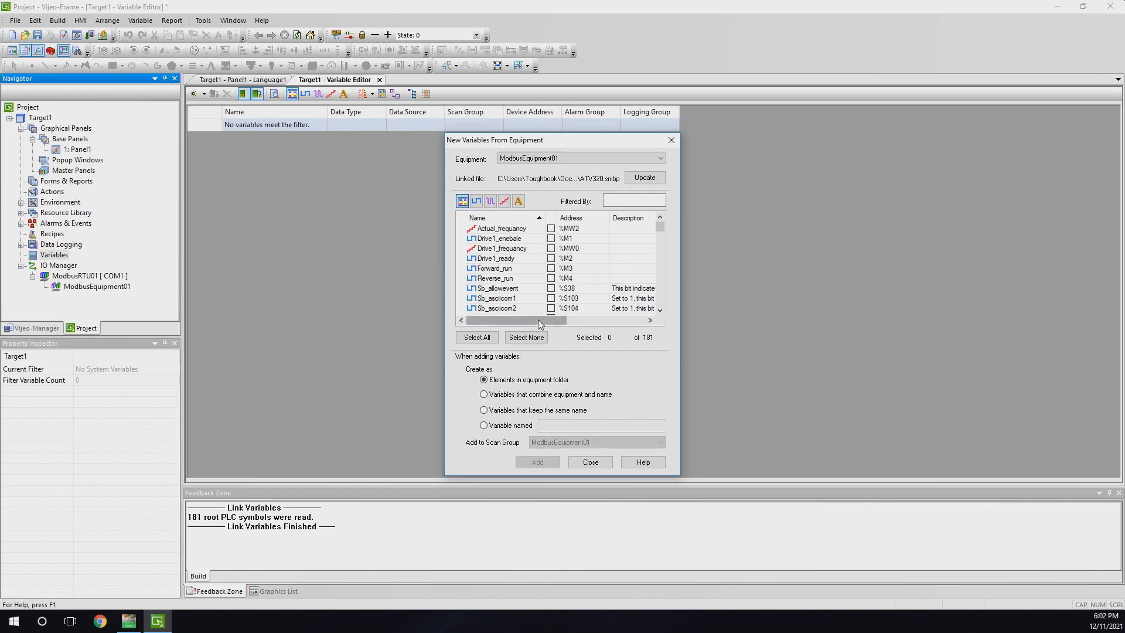
Step: Select Actual_frequancy, Drive1_enebale, Drive1_frequancy, Drive1_ready, Forward_run and Reverse_run among the linked equipment variables, and compare them with the program in Machine Expert - Basic
drag(540, 324, 498, 317)
drag(661, 226, 661, 258)
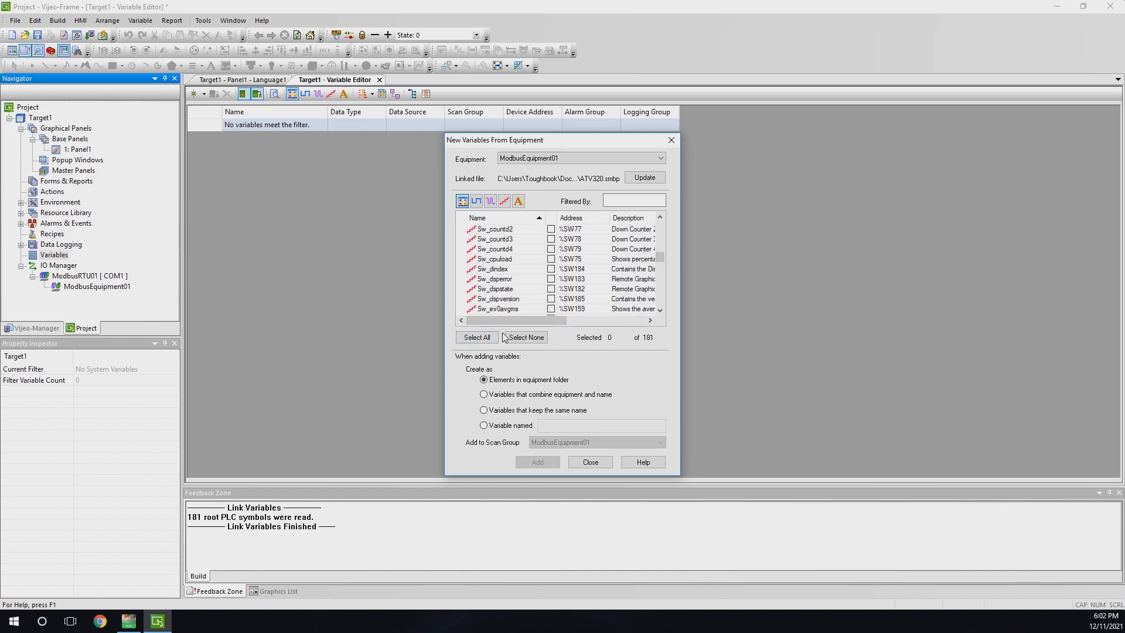
drag(531, 316, 578, 321)
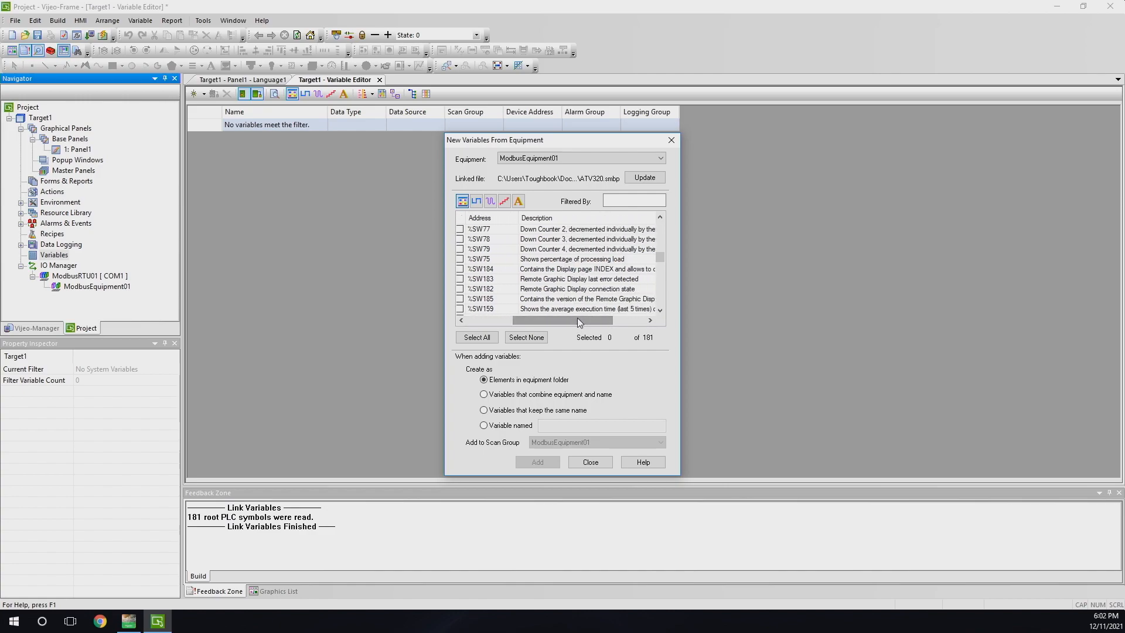
drag(659, 256, 661, 225)
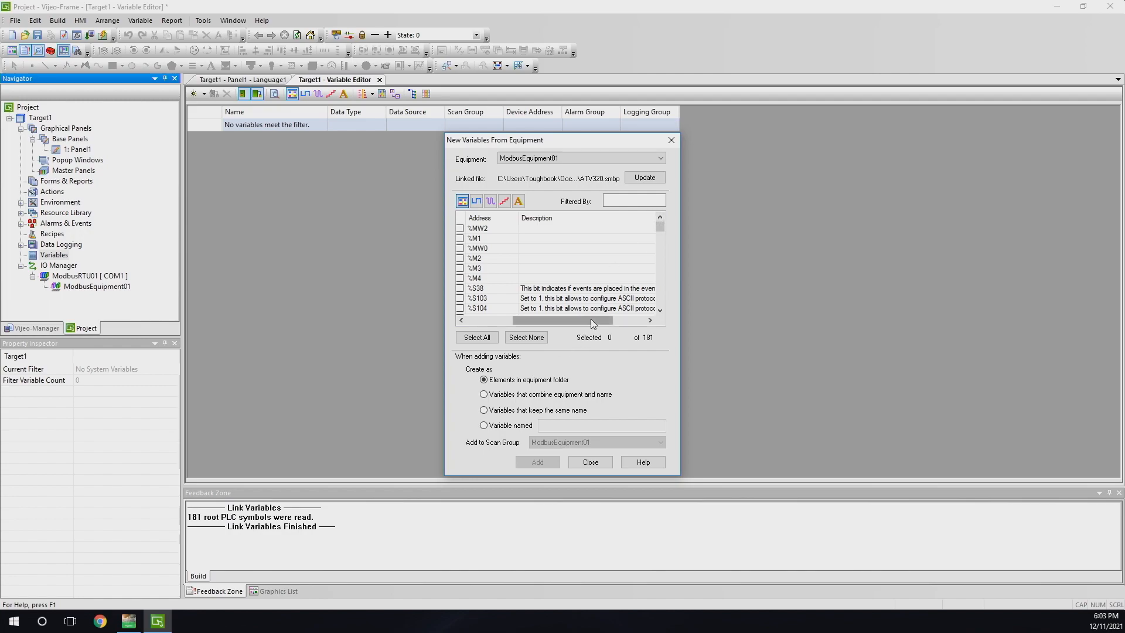
drag(591, 319, 543, 320)
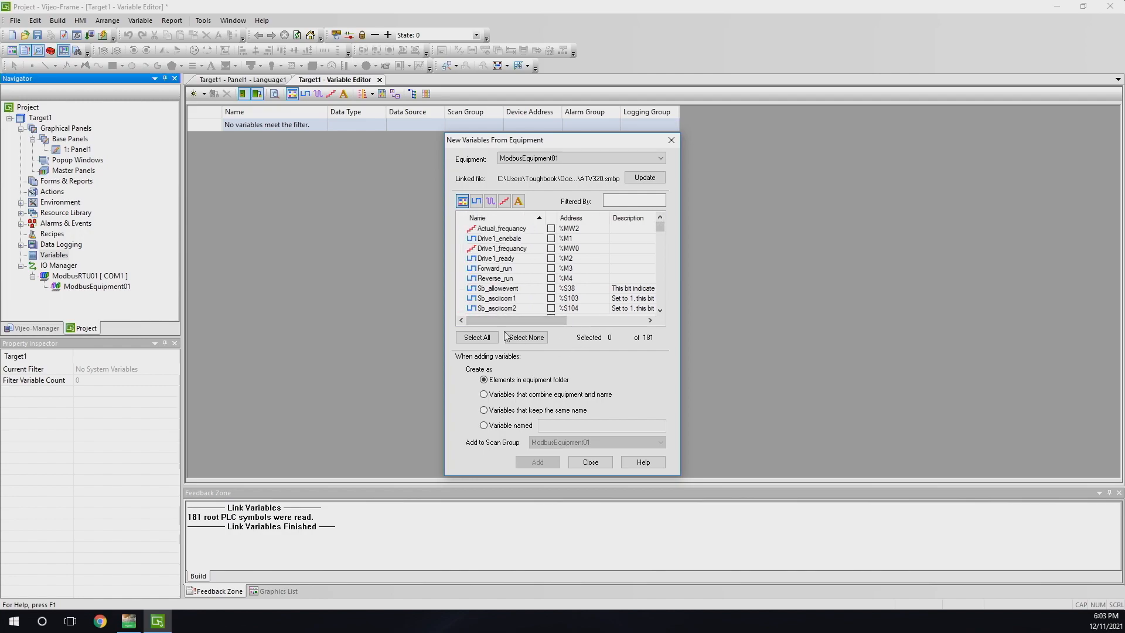
click(551, 228)
click(551, 239)
click(551, 249)
click(551, 259)
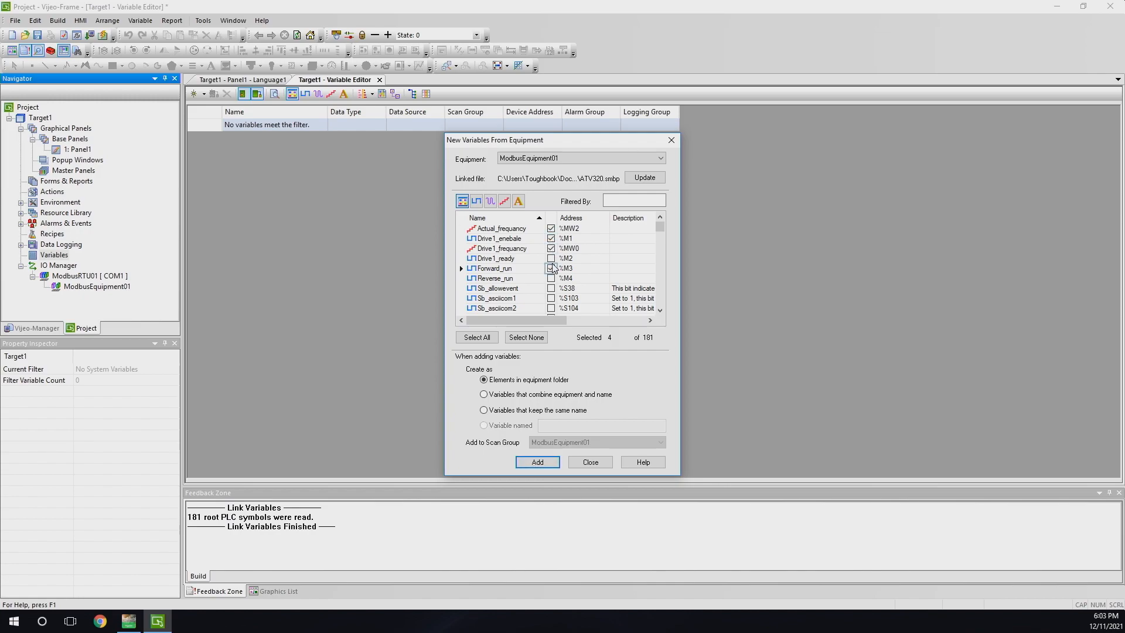
click(551, 268)
click(551, 279)
click(637, 242)
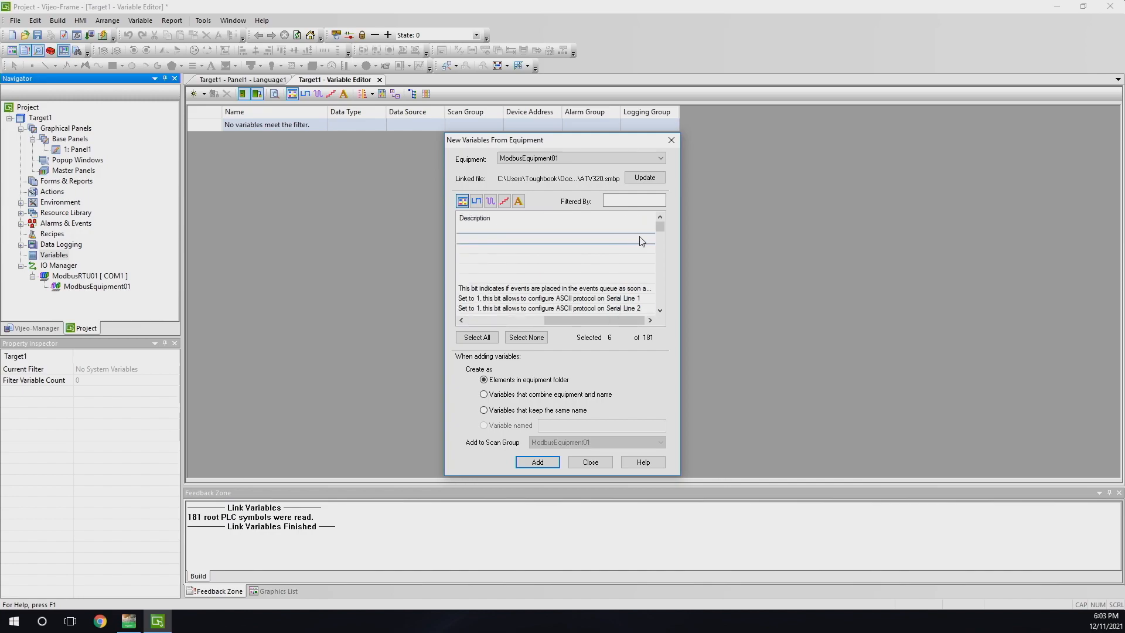
drag(568, 321, 474, 328)
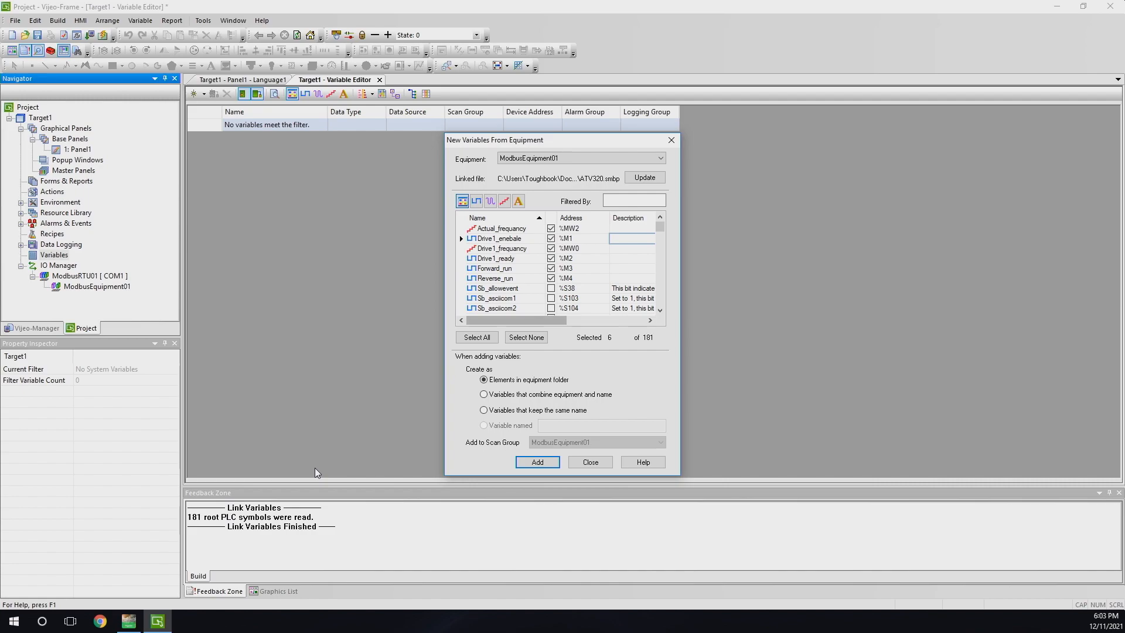
click(128, 622)
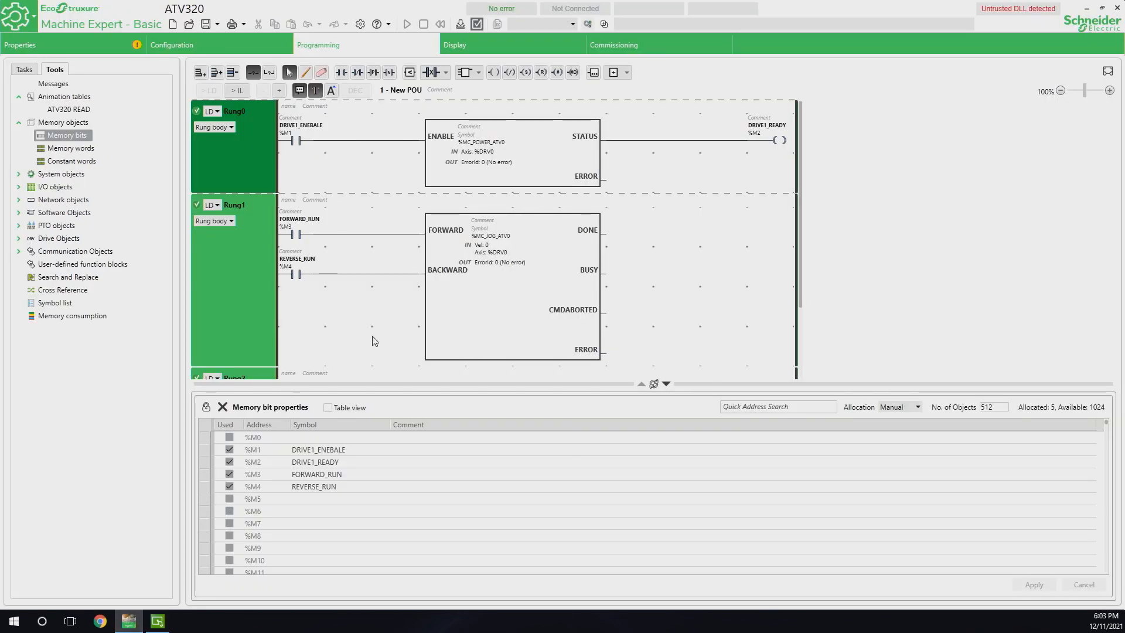
click(159, 622)
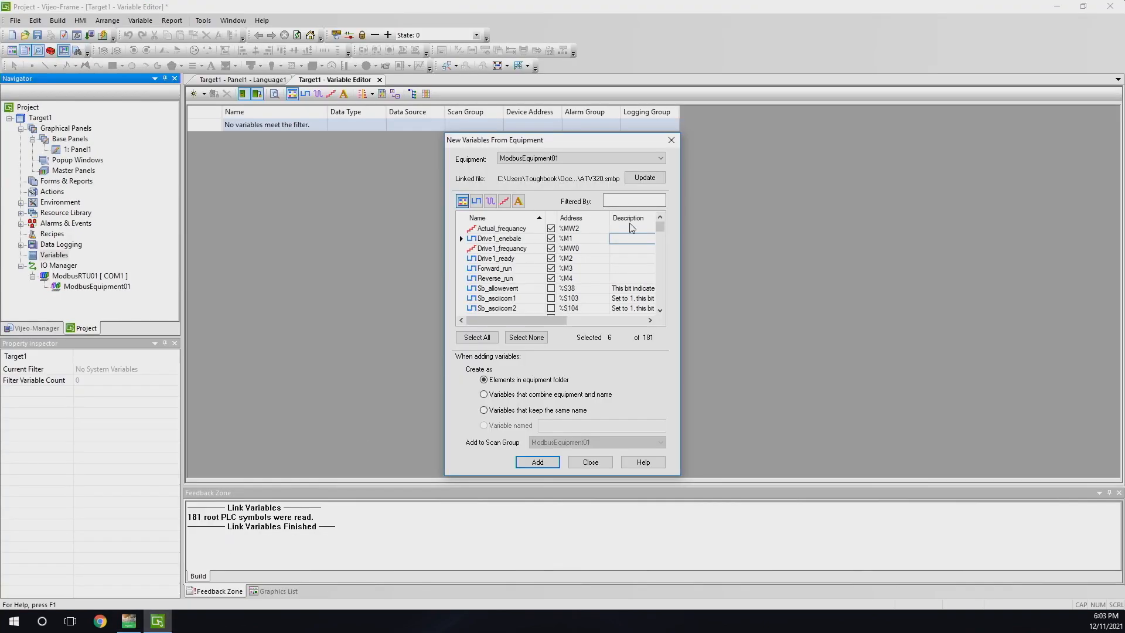
Step: Try to add the six selected variables from ModbusEquipment01 as elements in the equipment folder
click(551, 465)
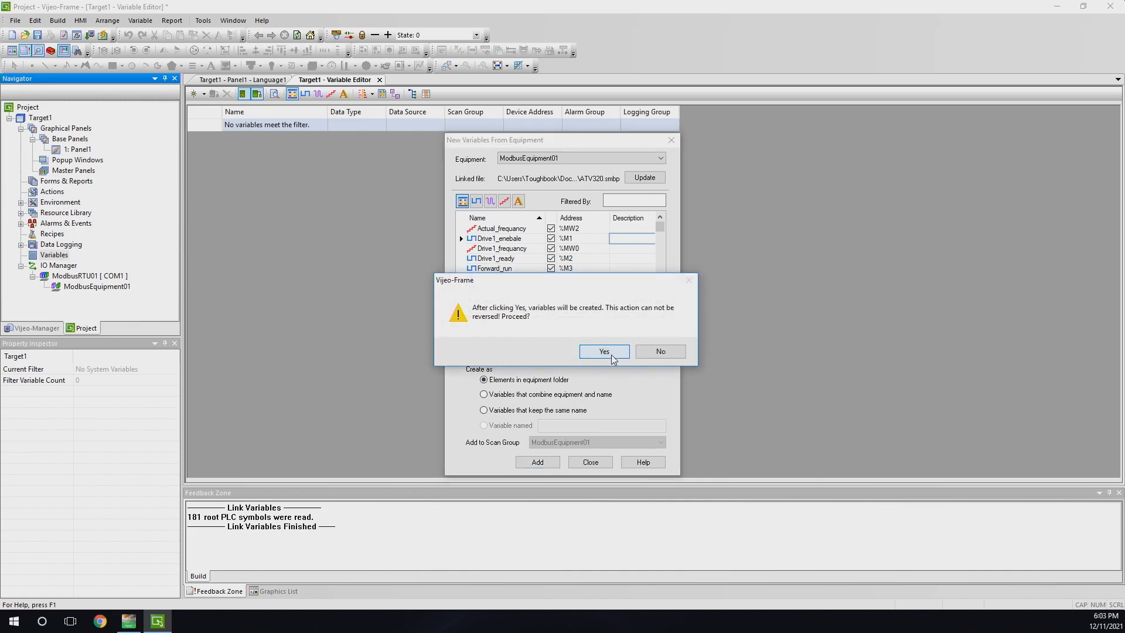
click(611, 354)
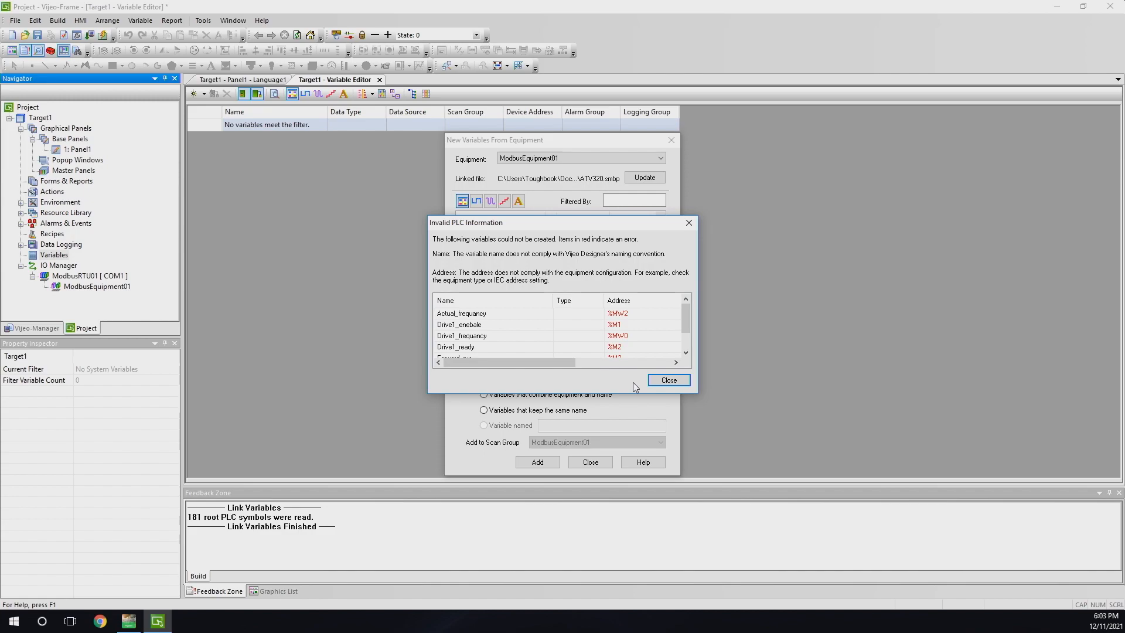
click(668, 380)
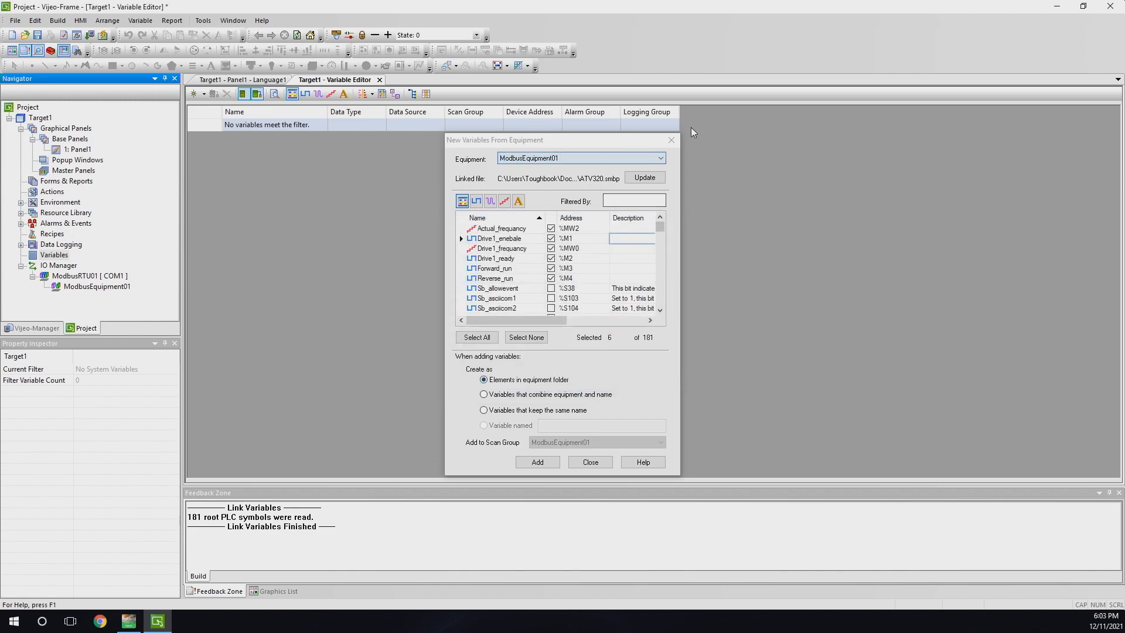
click(672, 141)
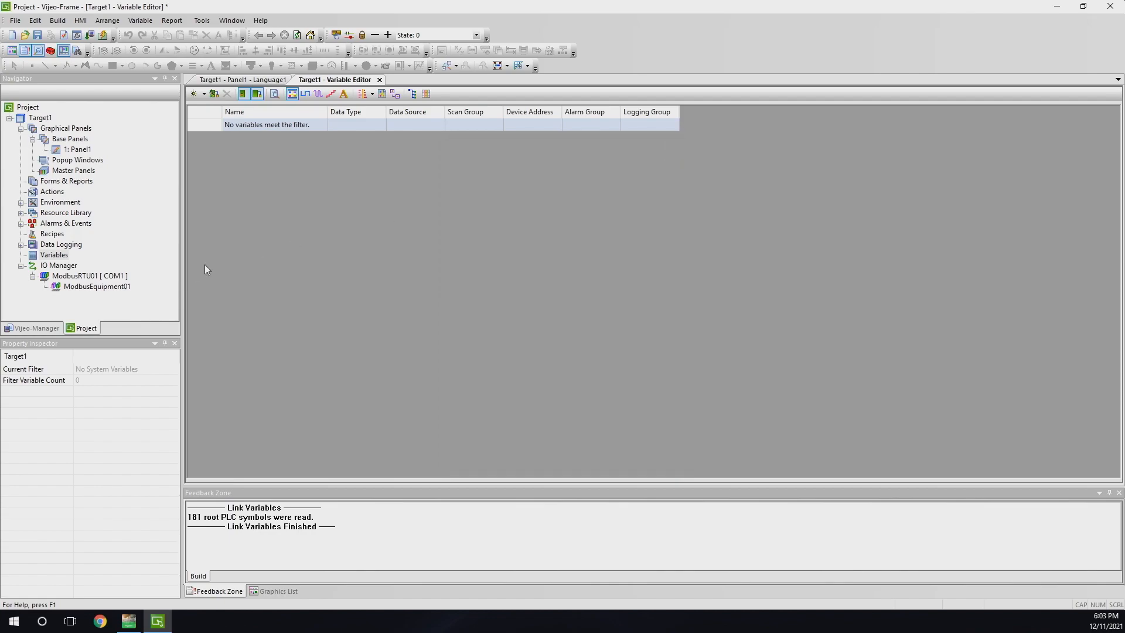
Step: Turn on IEC61131 Syntax with 0-based addressing for ModbusEquipment01 and accept converting its device addresses to IEC 61131 format
double_click(109, 276)
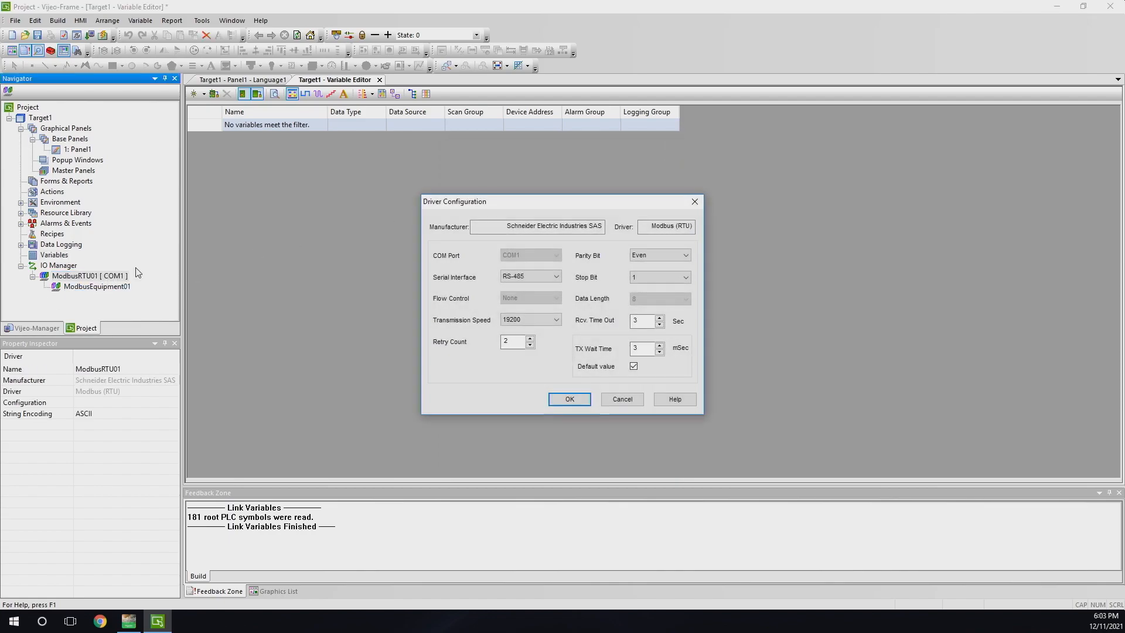
click(695, 202)
double_click(93, 287)
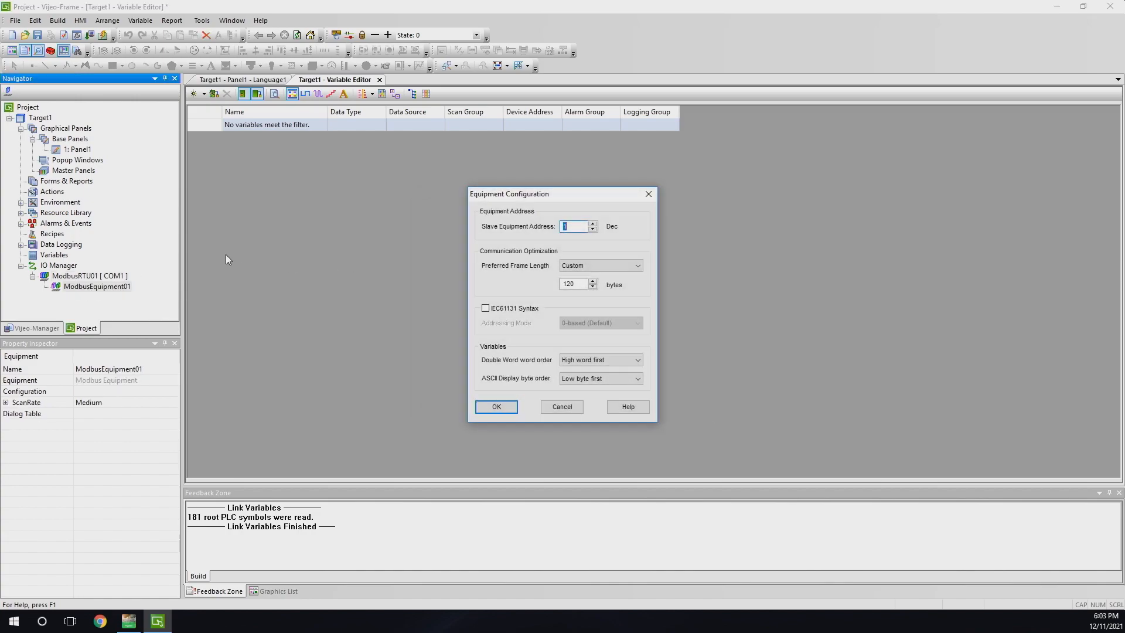
click(484, 308)
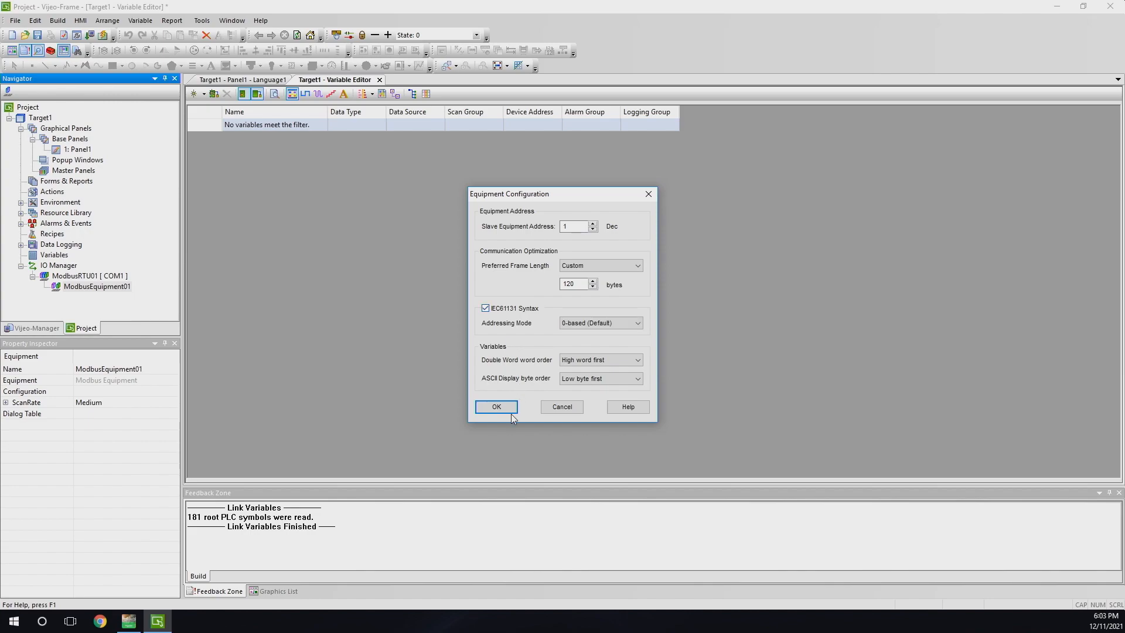
click(496, 407)
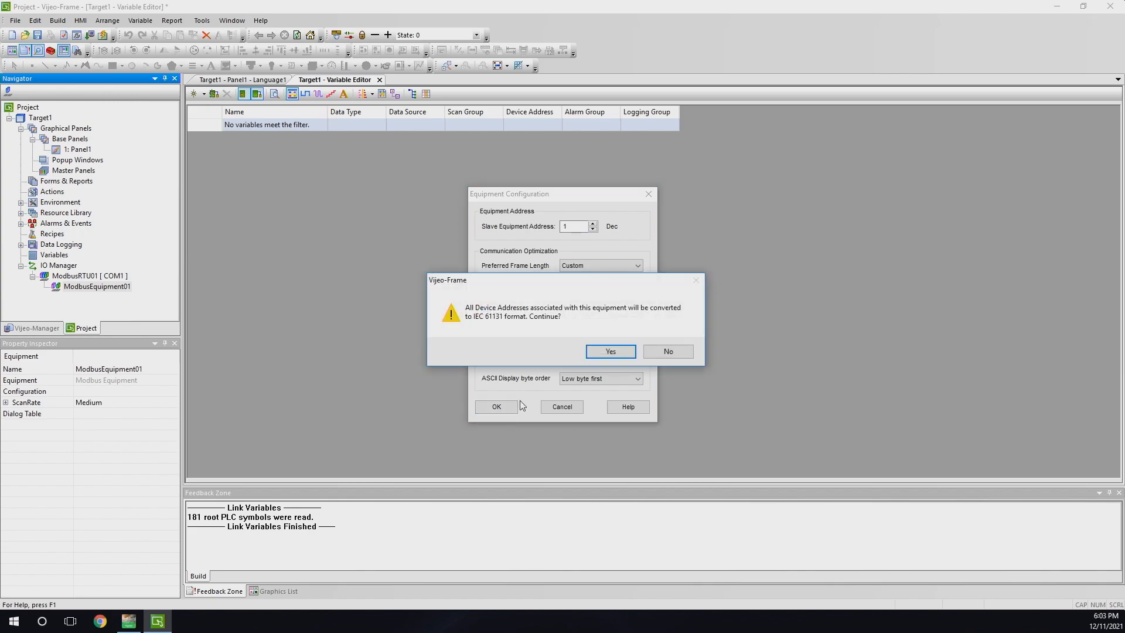
click(613, 350)
Step: Add Actual_frequancy, Drive1_enebale, Drive1_frequancy, Drive1_ready, Forward_run and Reverse_run from ModbusEquipment01 as new variables in the equipment folder
click(54, 255)
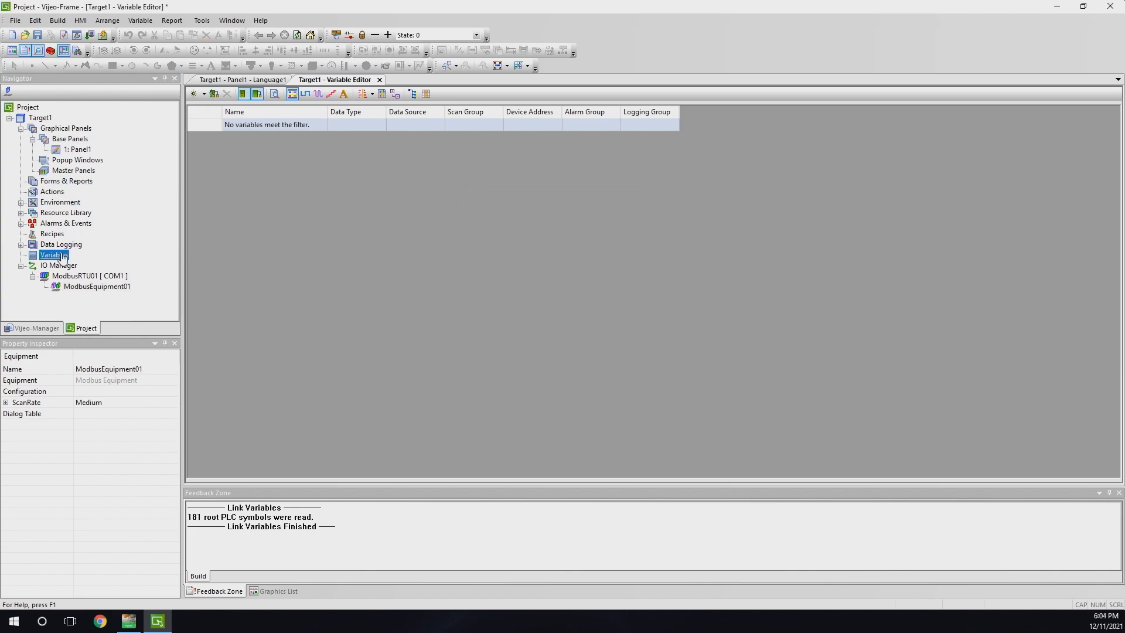
click(54, 256)
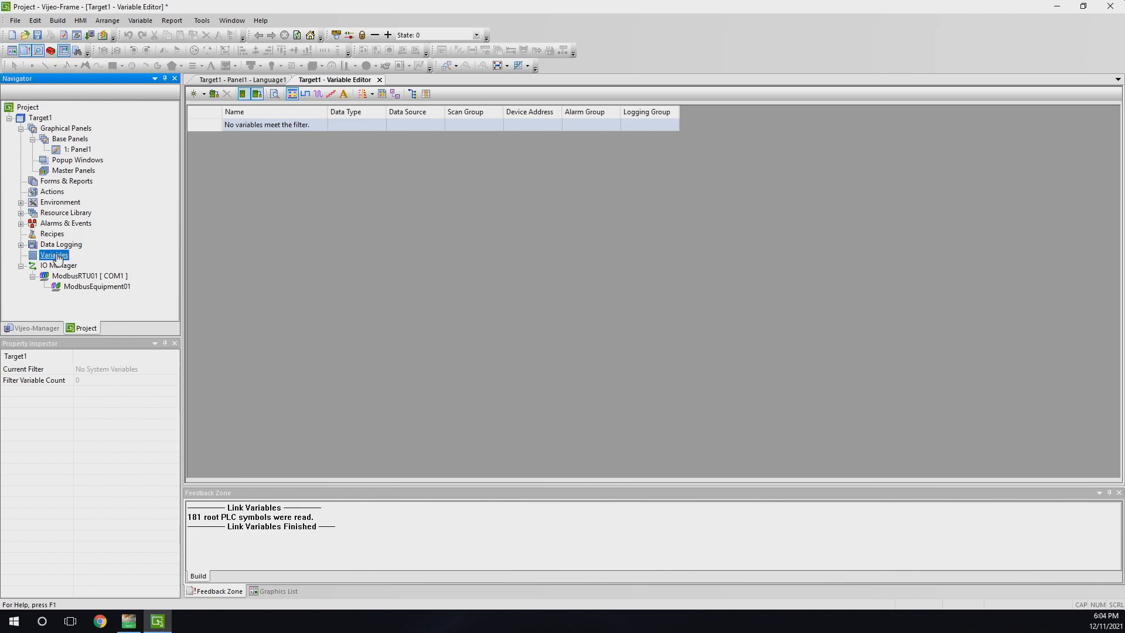
right_click(56, 256)
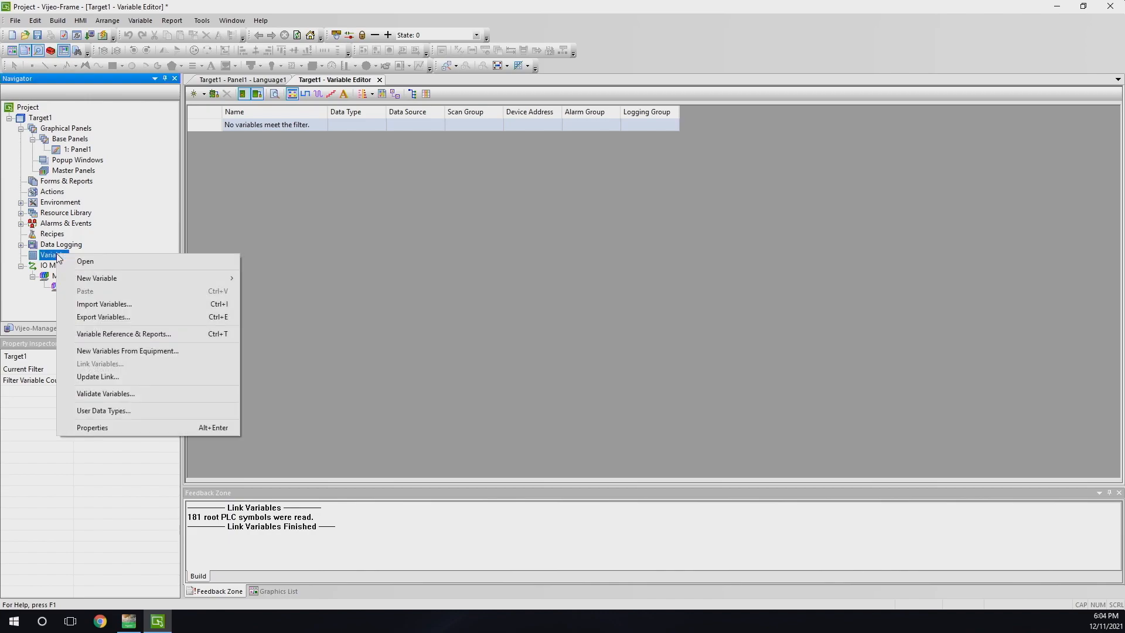
click(109, 350)
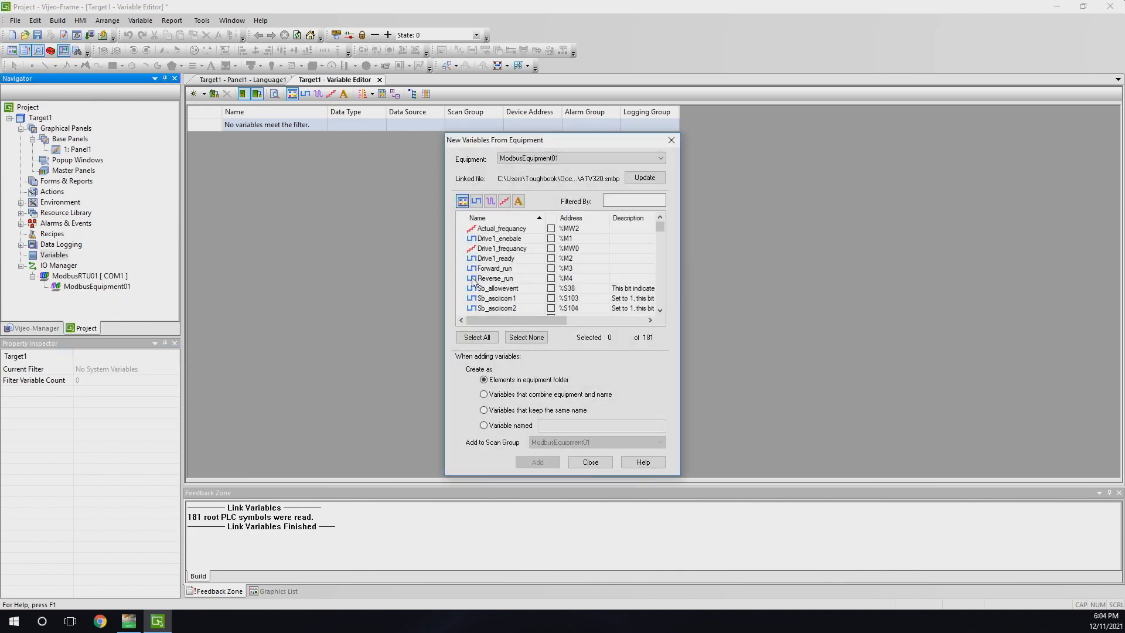
click(550, 229)
click(551, 239)
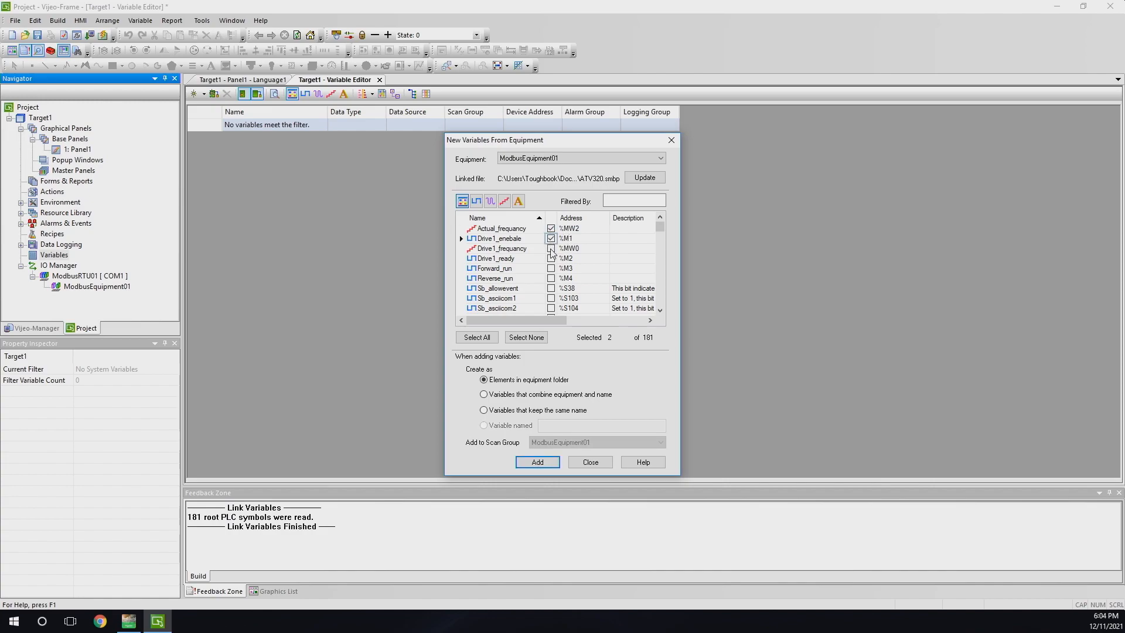
click(551, 249)
click(551, 258)
click(551, 268)
click(550, 278)
click(537, 463)
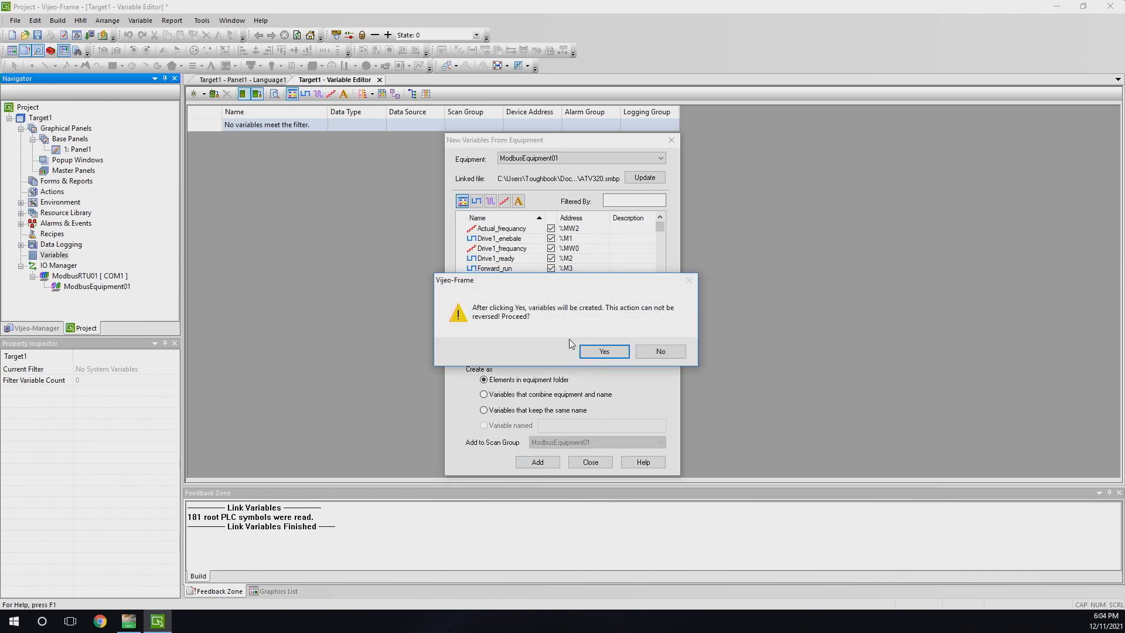
click(604, 349)
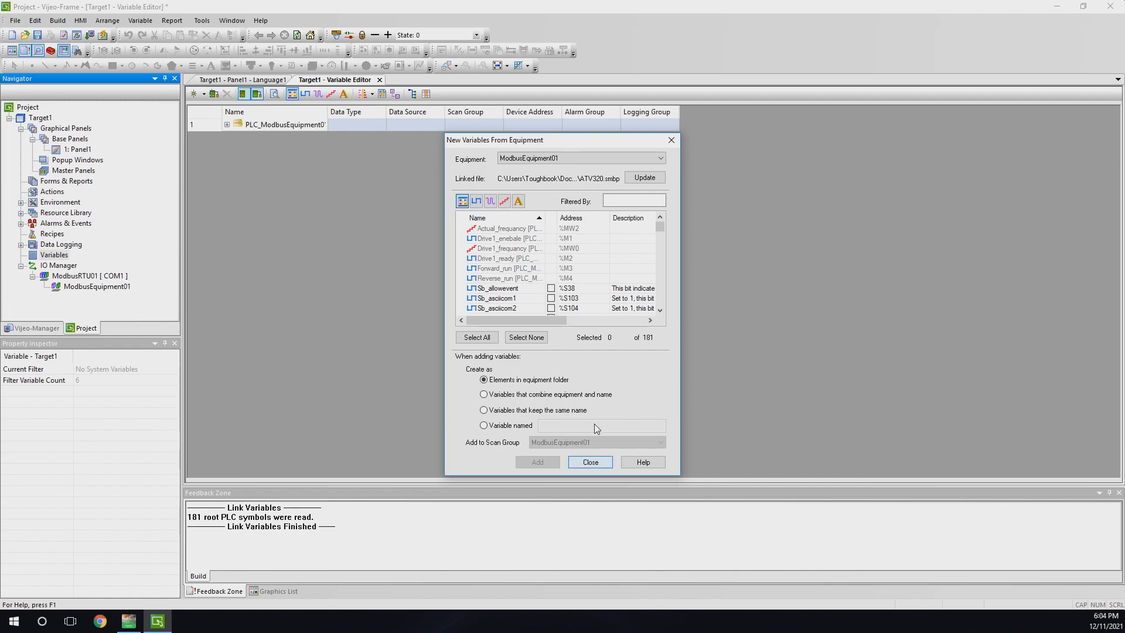
click(591, 462)
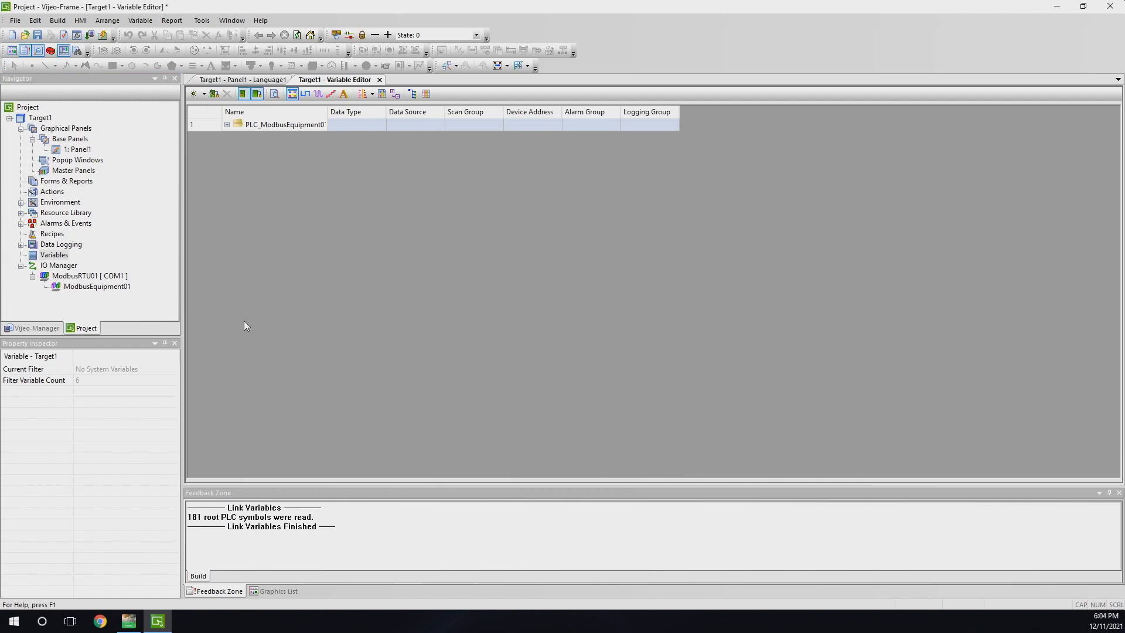
Step: Expand the equipment folder in the variable list to review the added variables' types and device addresses
right_click(61, 254)
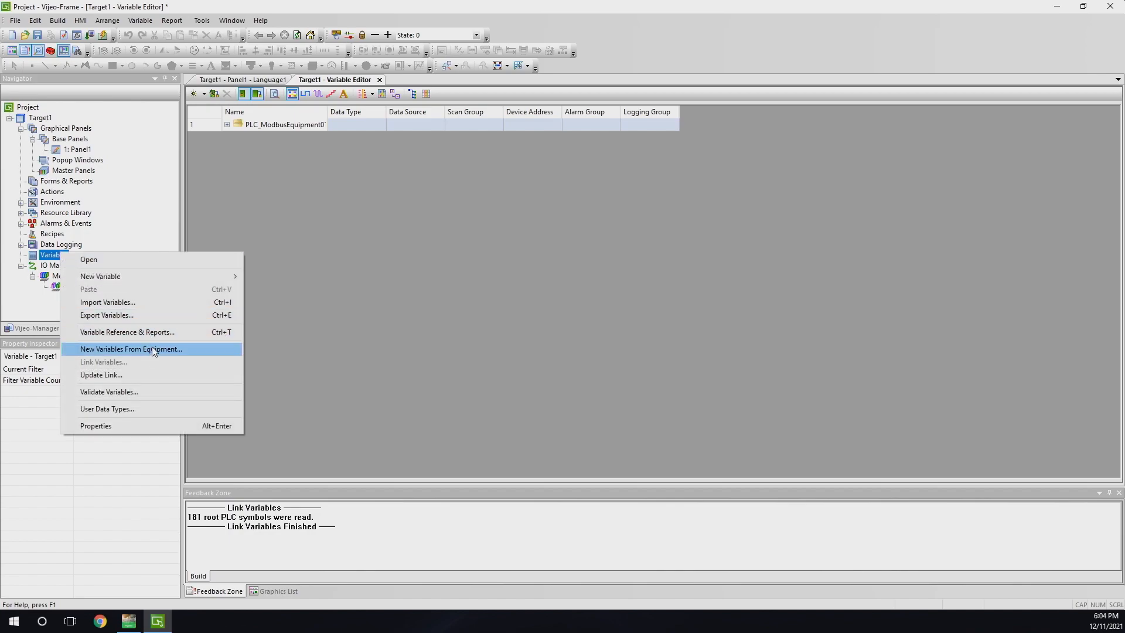
click(438, 182)
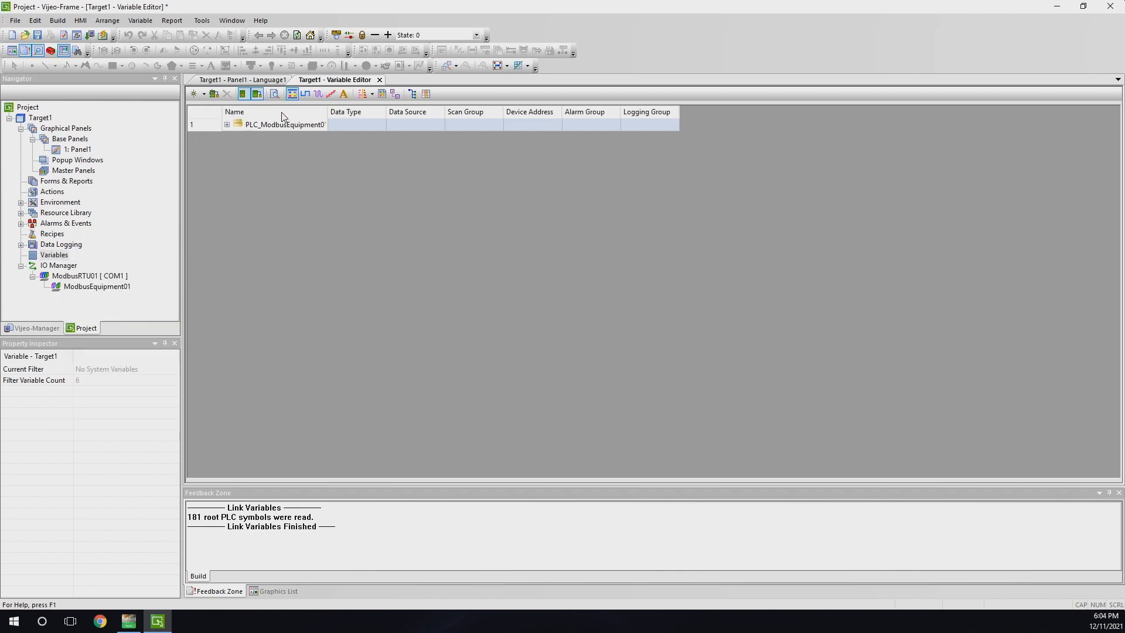
click(227, 124)
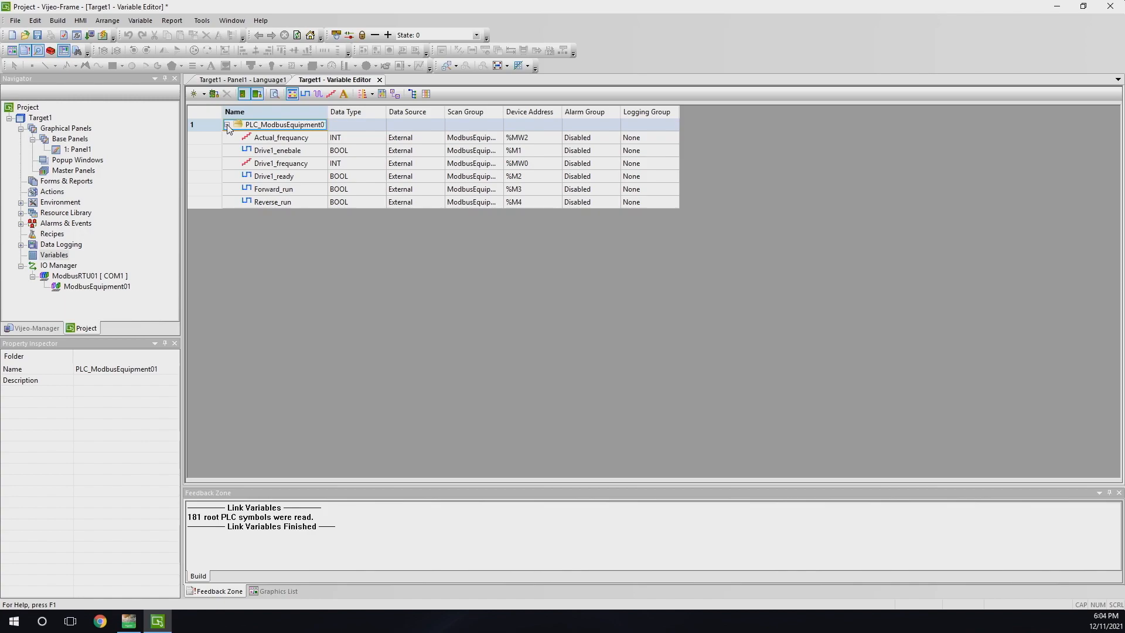
Step: Place a two-line "Drive Run" text about 40 by 40 pixels in Panel1's upper-left area, using the Vijeo Modern 6x10 font
double_click(75, 150)
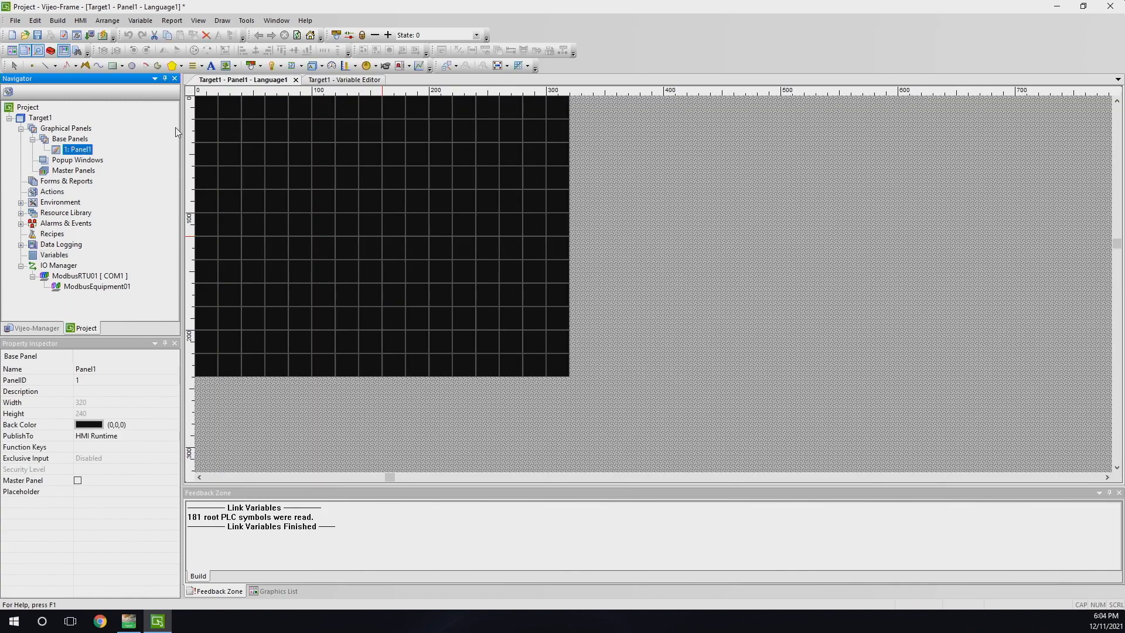
click(212, 67)
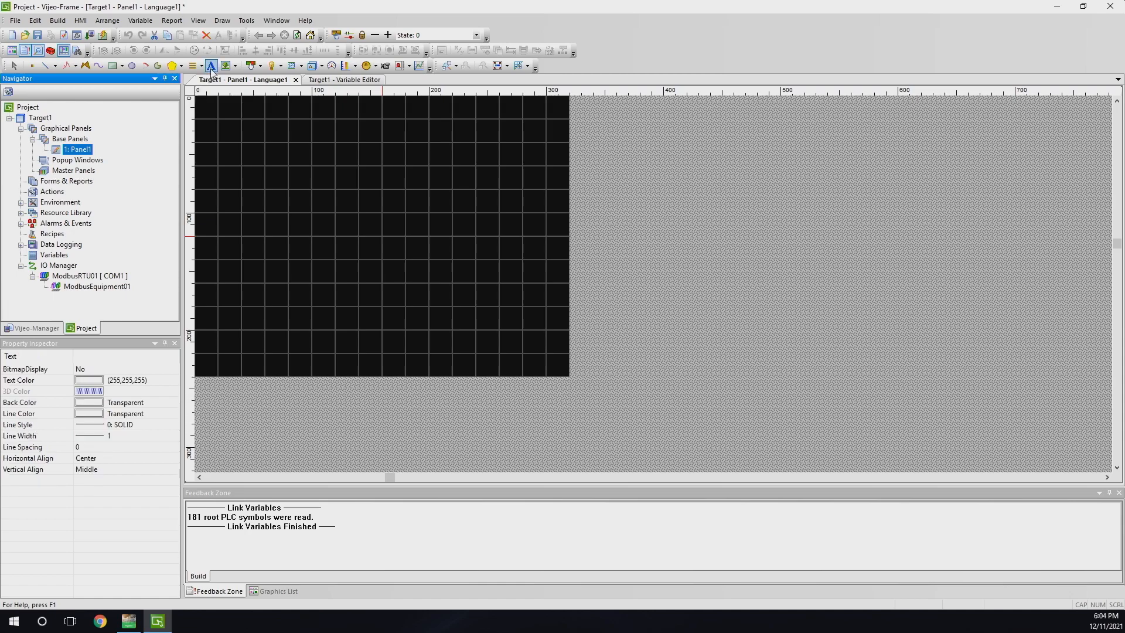
drag(218, 118, 266, 167)
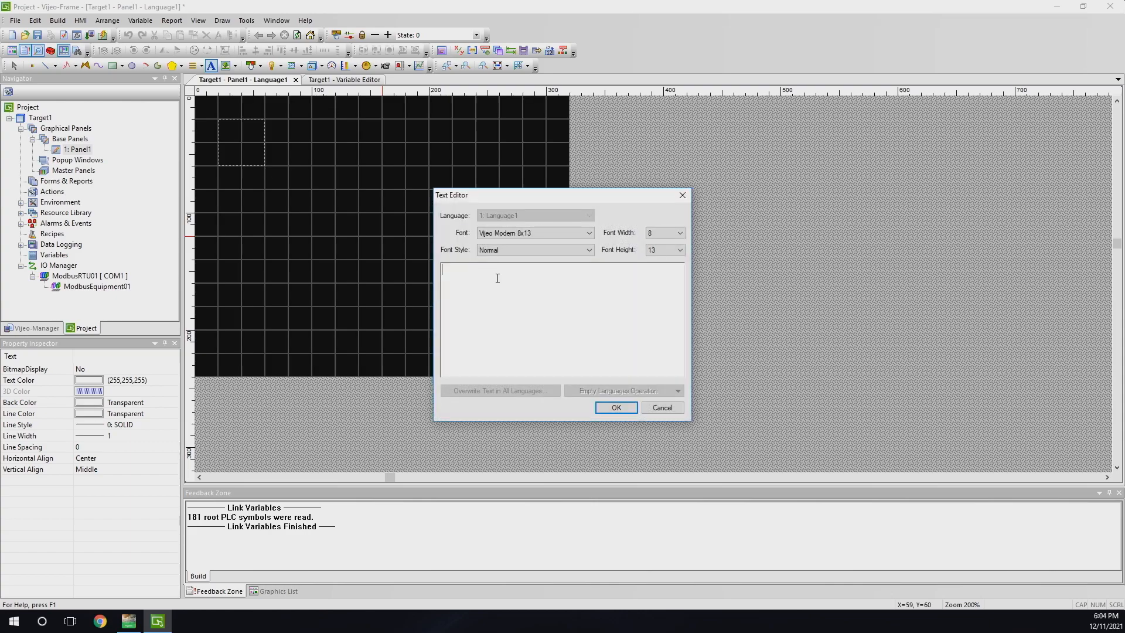
text(D)
text(rive)
text(Run)
click(488, 271)
key(Return)
click(569, 232)
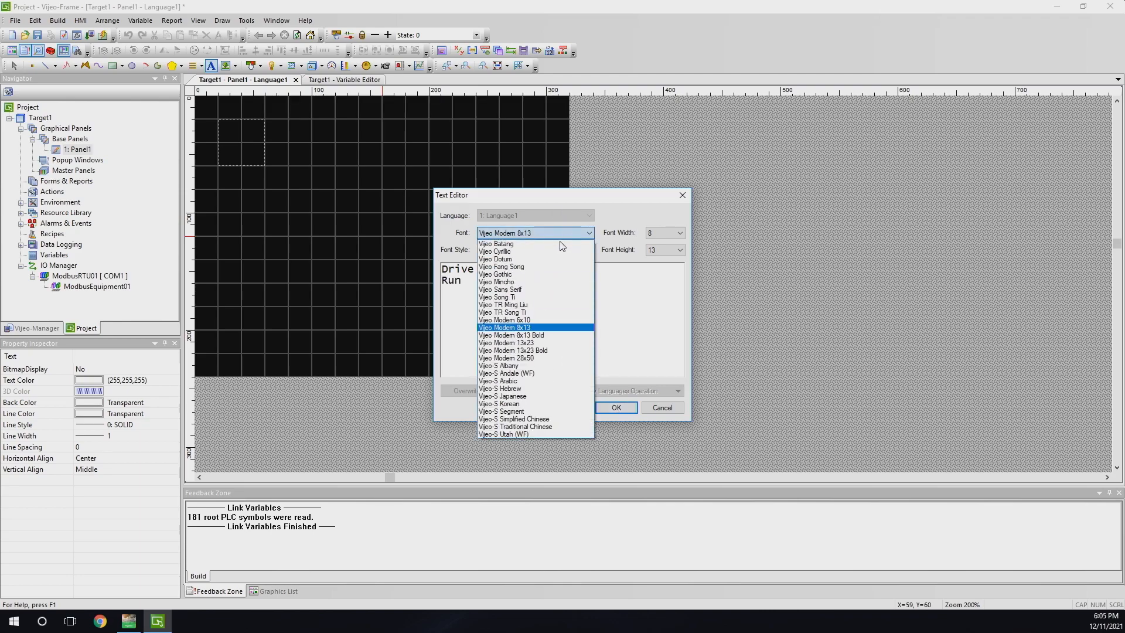
click(518, 319)
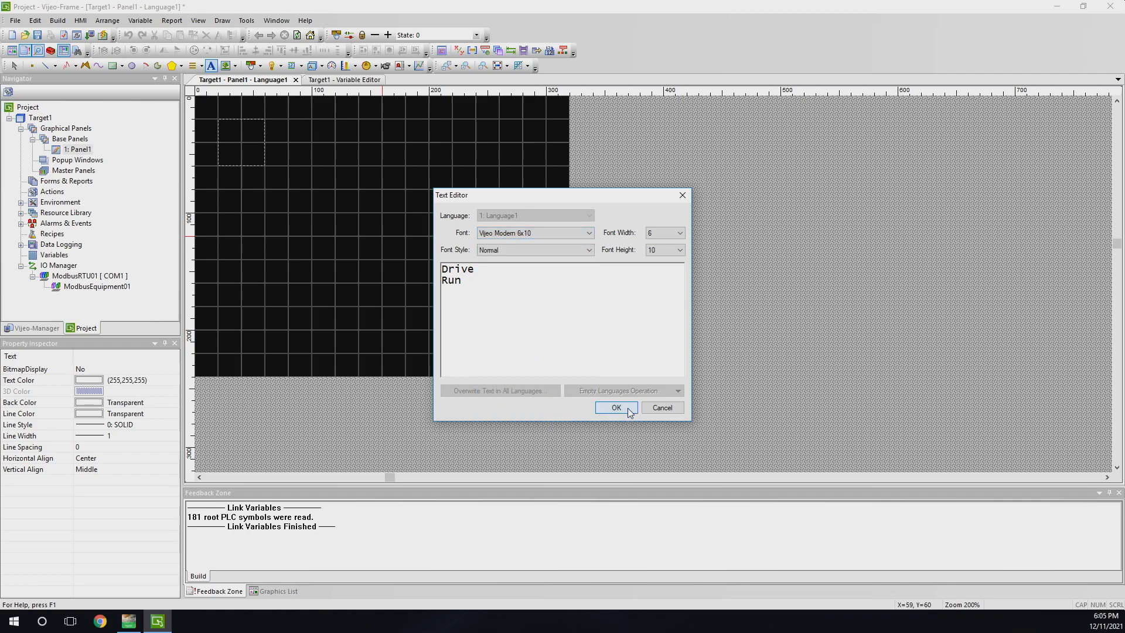
click(616, 407)
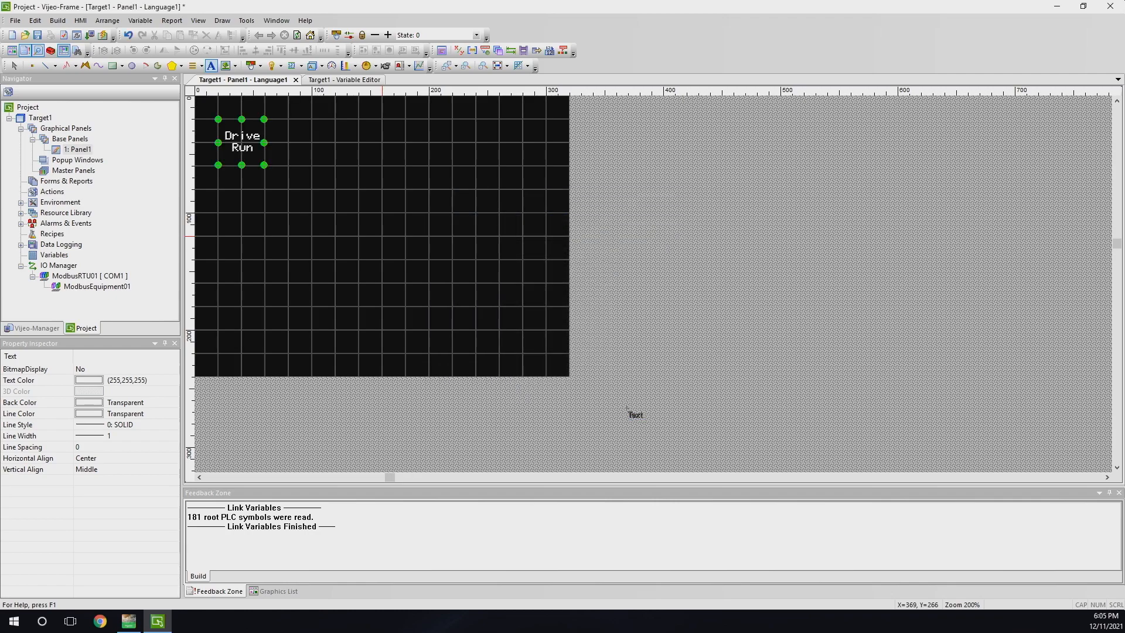
Step: Add a lamp about 40 by 40 pixels below the Drive Run text and assign it Drive1_ready, checking the symbol in Machine Expert - Basic
click(272, 66)
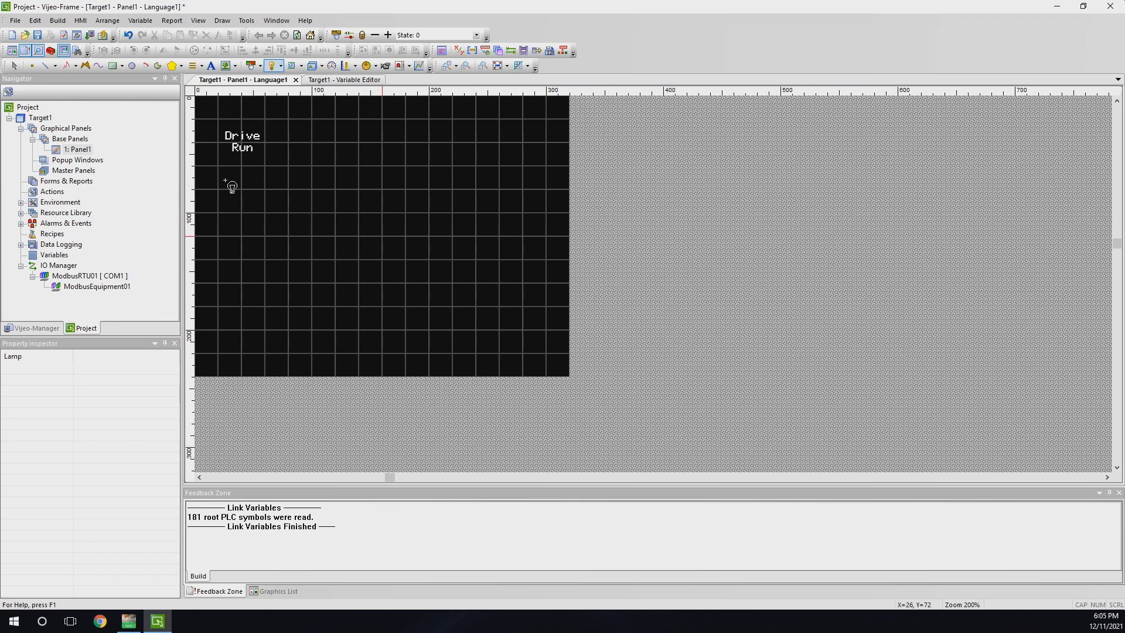
drag(234, 176, 265, 211)
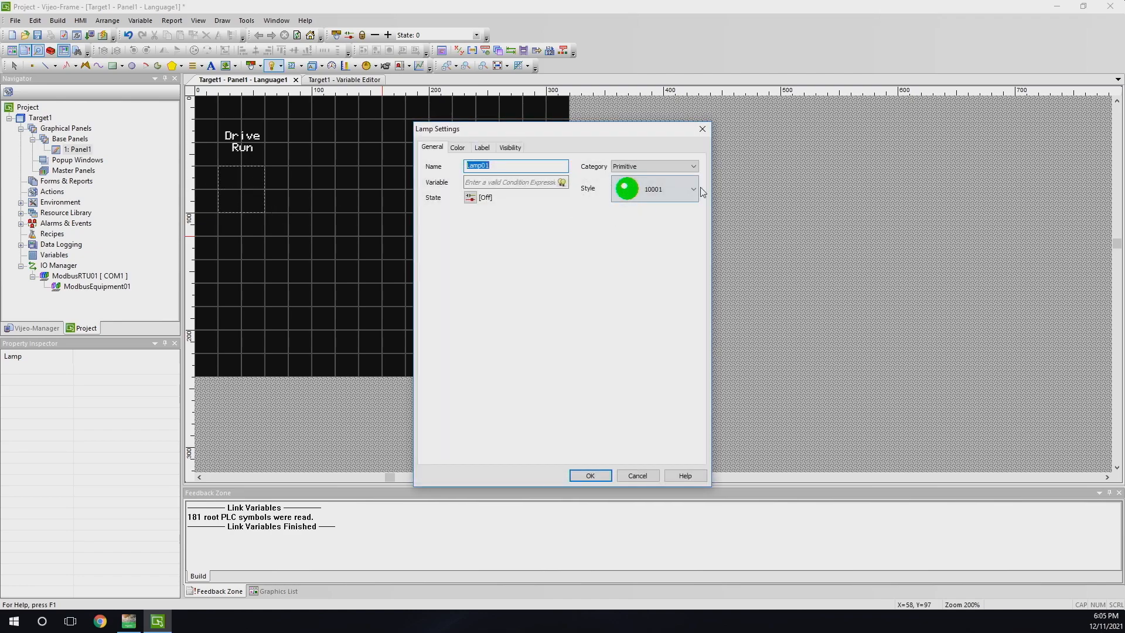
click(562, 183)
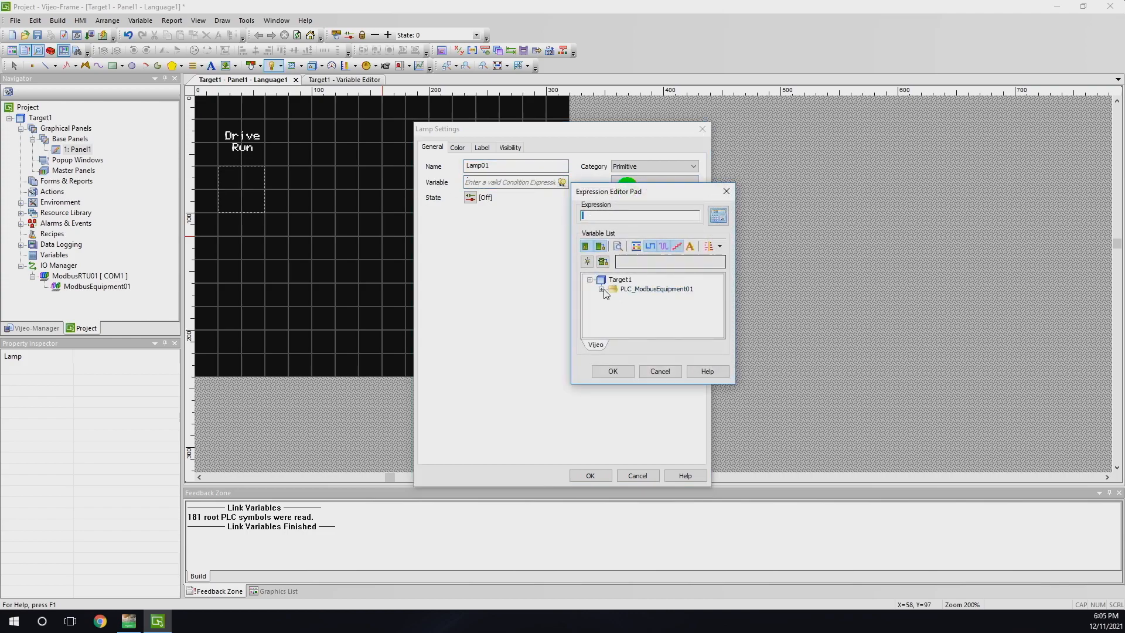
double_click(656, 289)
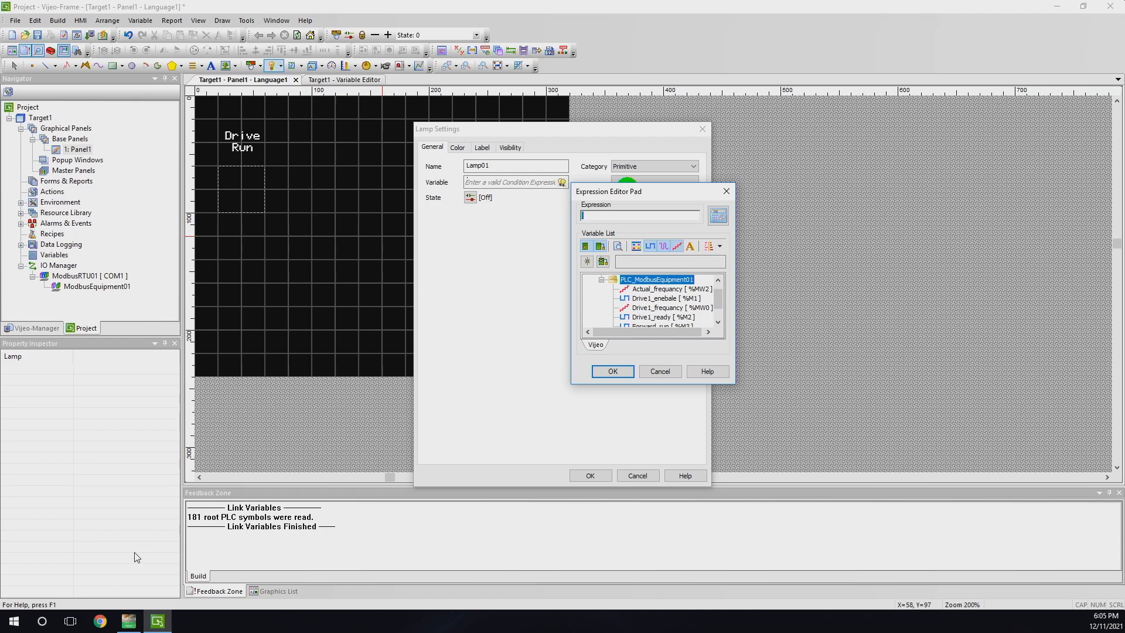
click(130, 620)
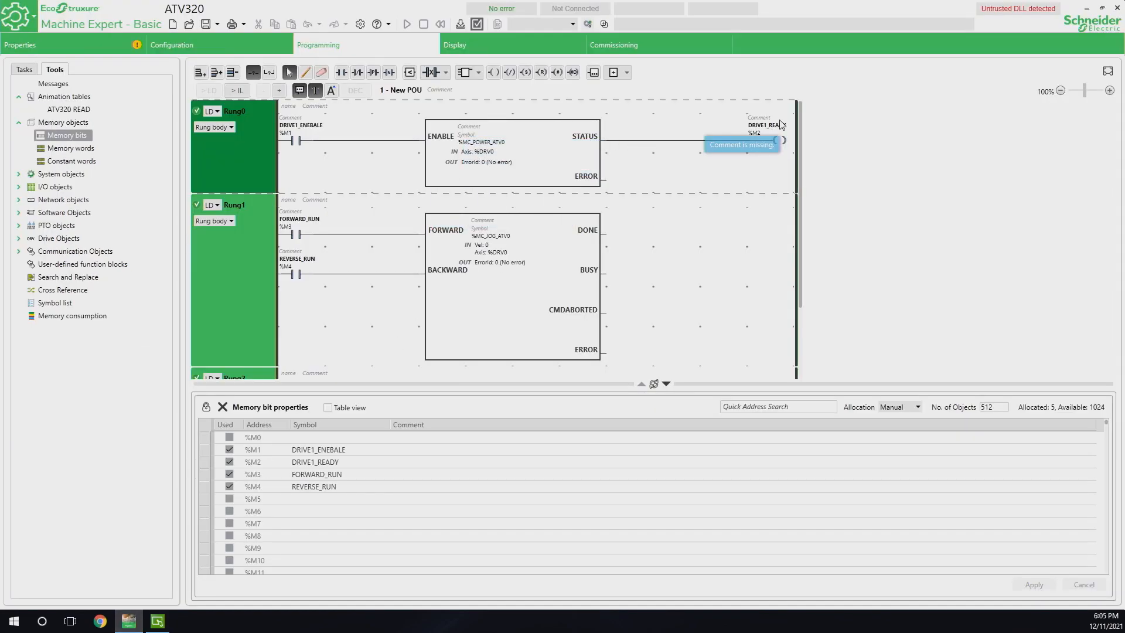
click(157, 621)
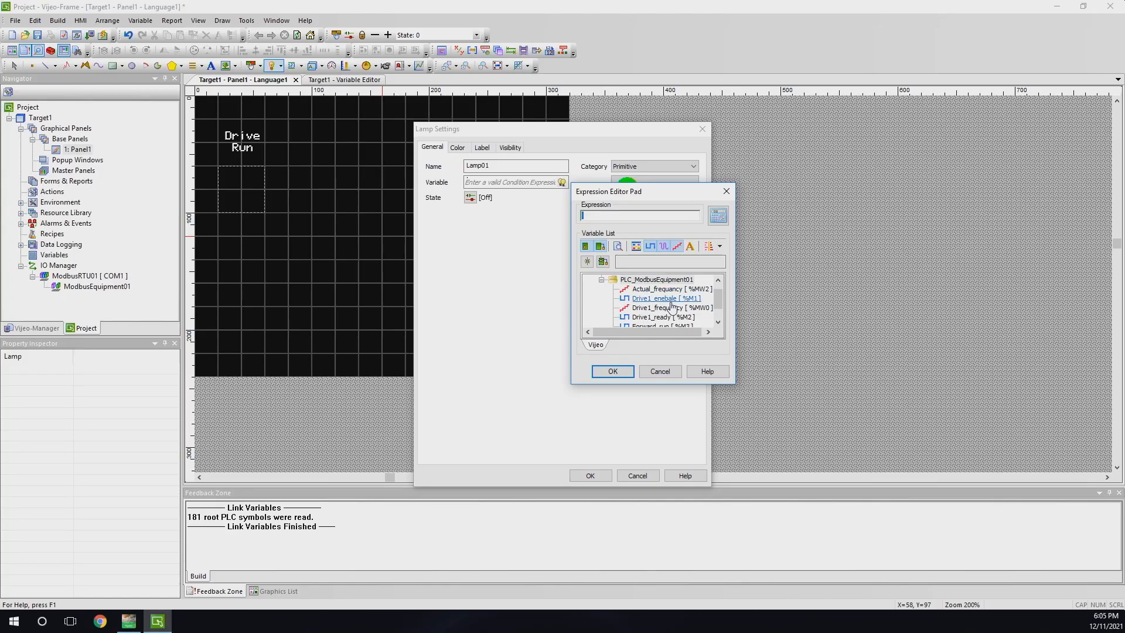
click(664, 317)
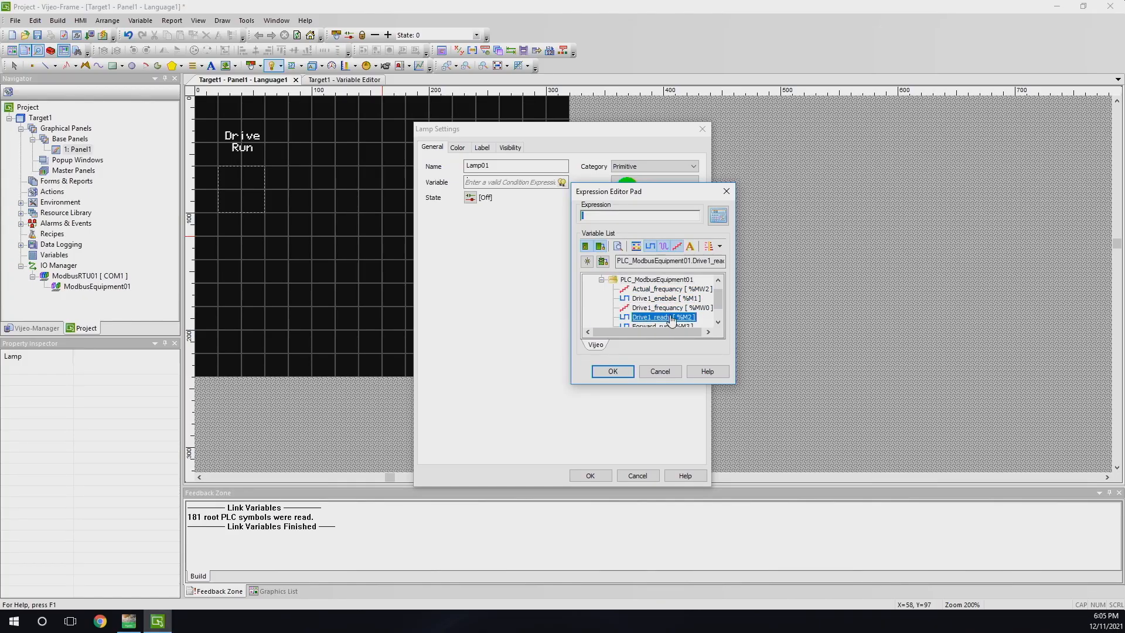
click(615, 373)
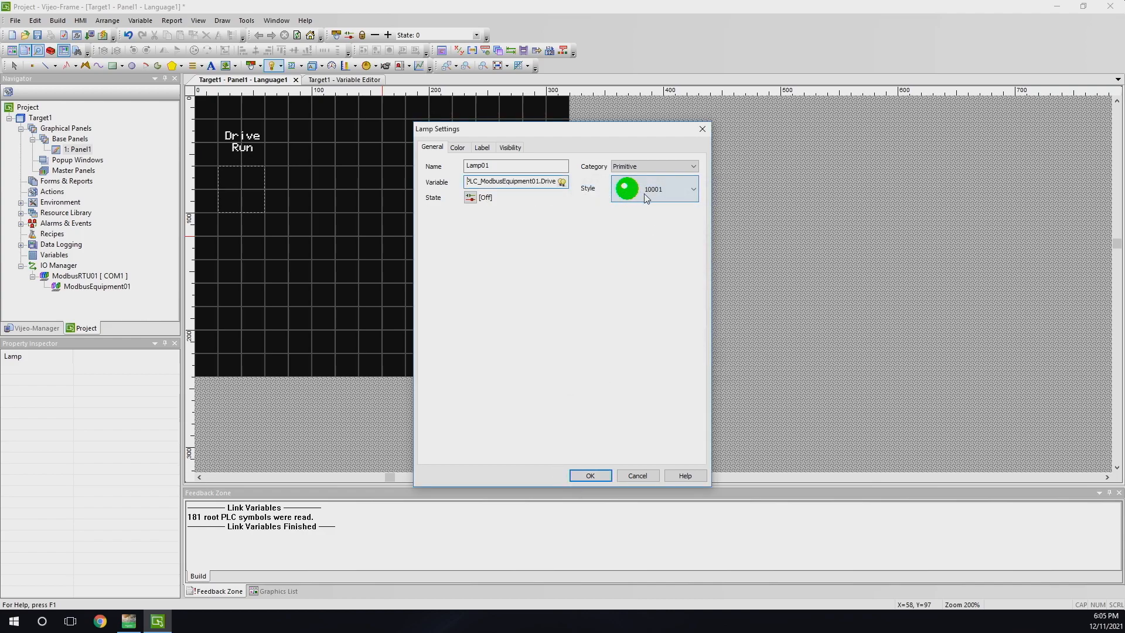
Step: Set the Drive1_ready lamp's fore color to red for OFF and green for ON, and finish its settings
click(460, 148)
click(519, 315)
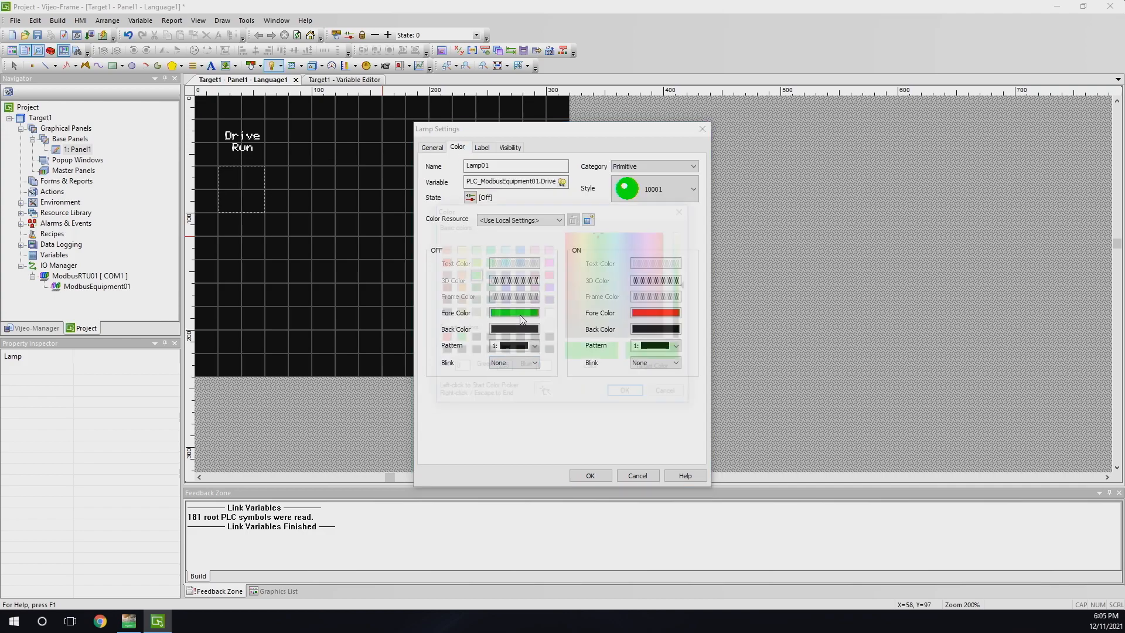
click(443, 262)
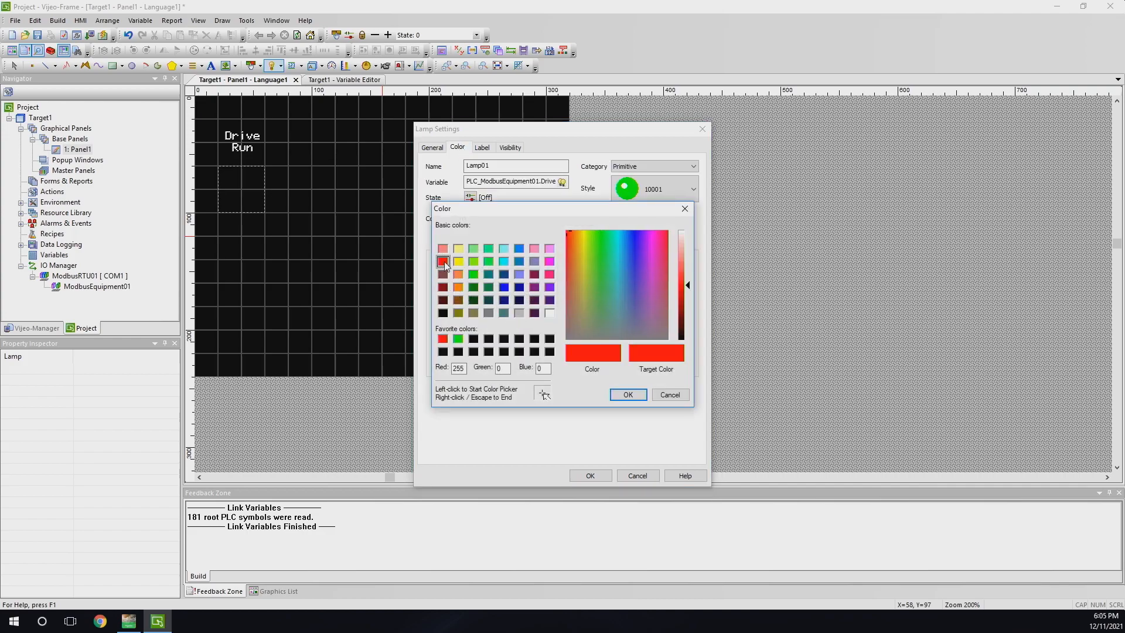
click(628, 395)
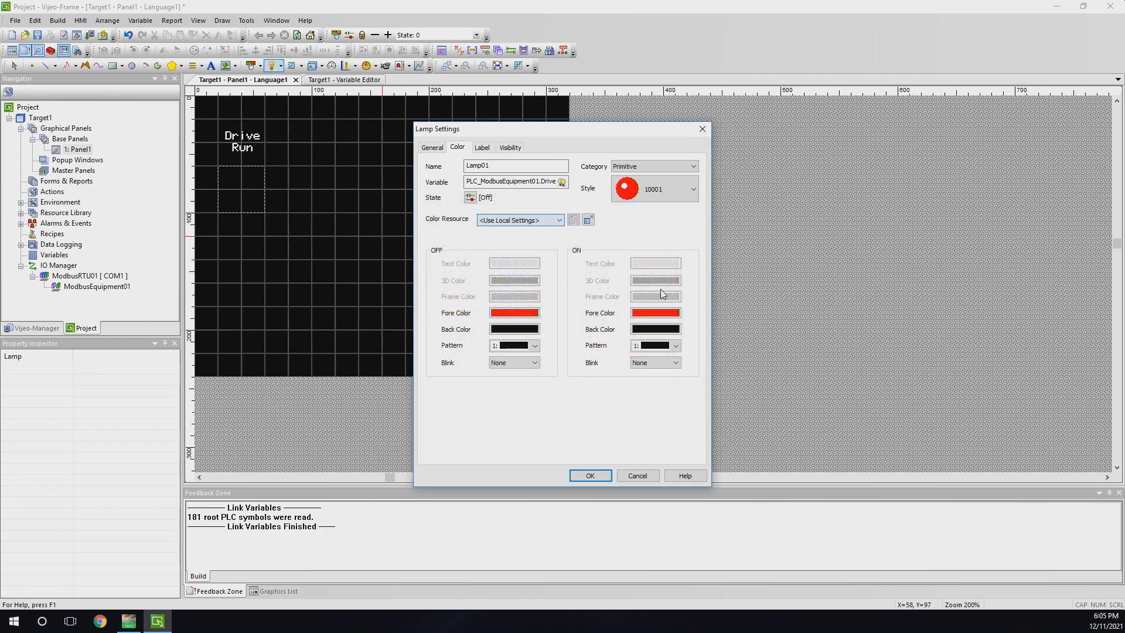
click(652, 312)
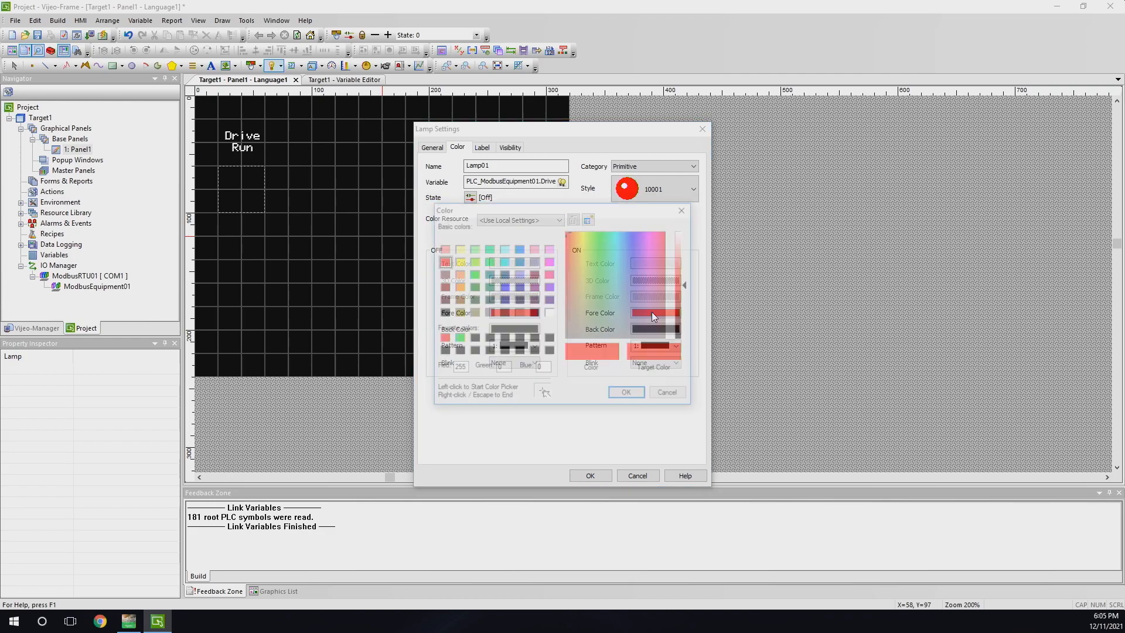
click(475, 273)
click(629, 394)
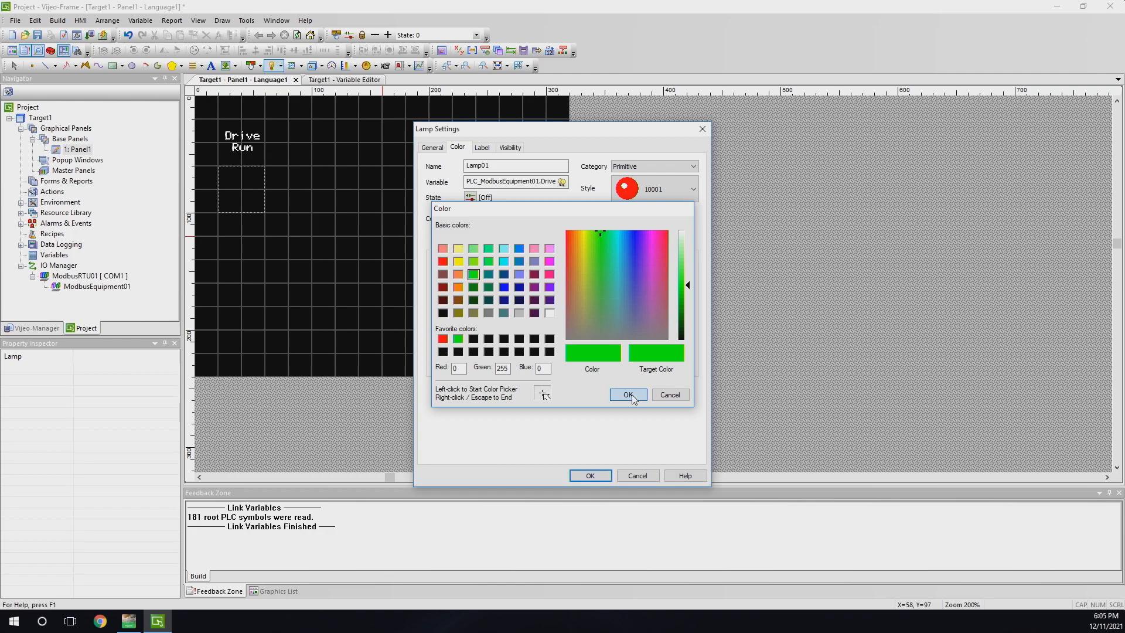
click(591, 476)
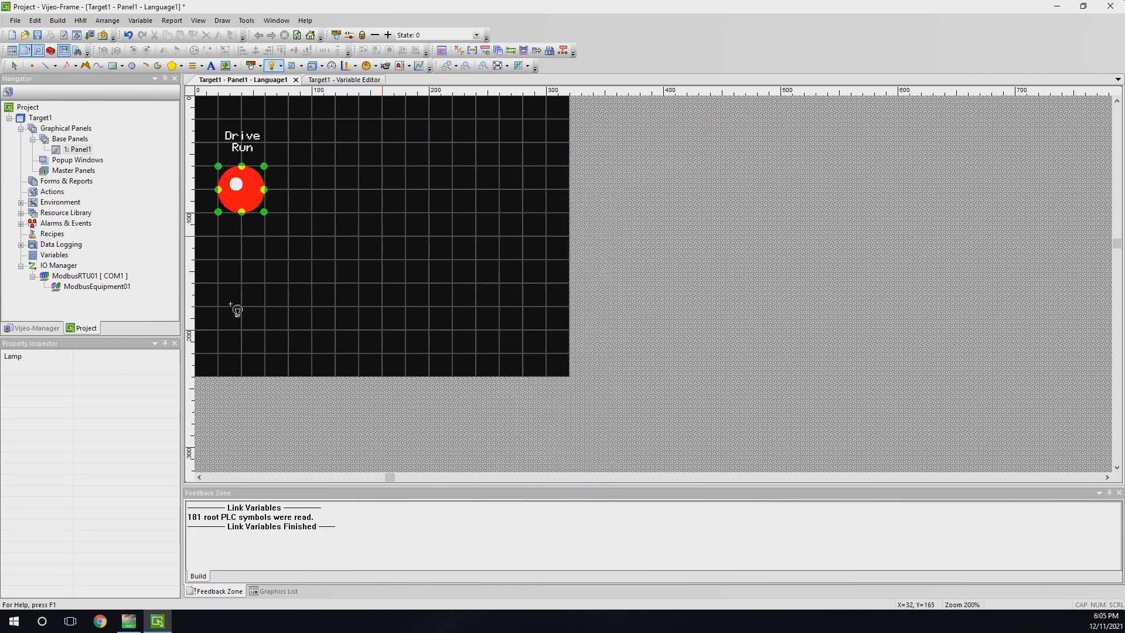
Step: Place a two-line "Drive Enable" text about 40 by 40 pixels below the lamp, using the Vijeo Modern 6x10 font
click(211, 65)
click(238, 285)
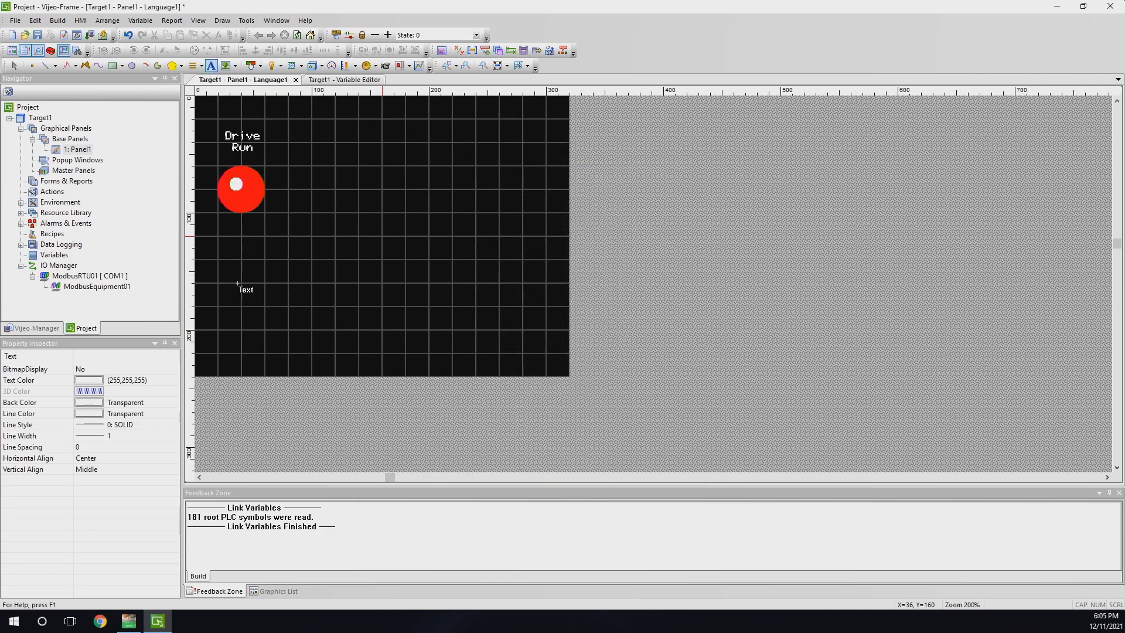
drag(226, 241, 261, 278)
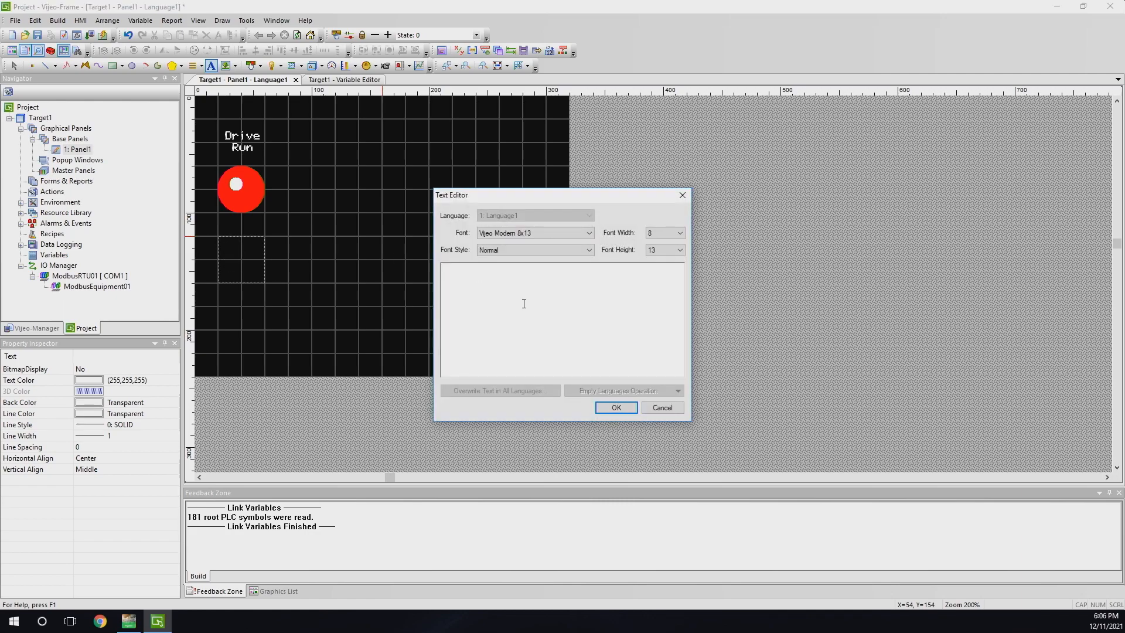
click(467, 281)
click(482, 270)
key(Return)
click(578, 233)
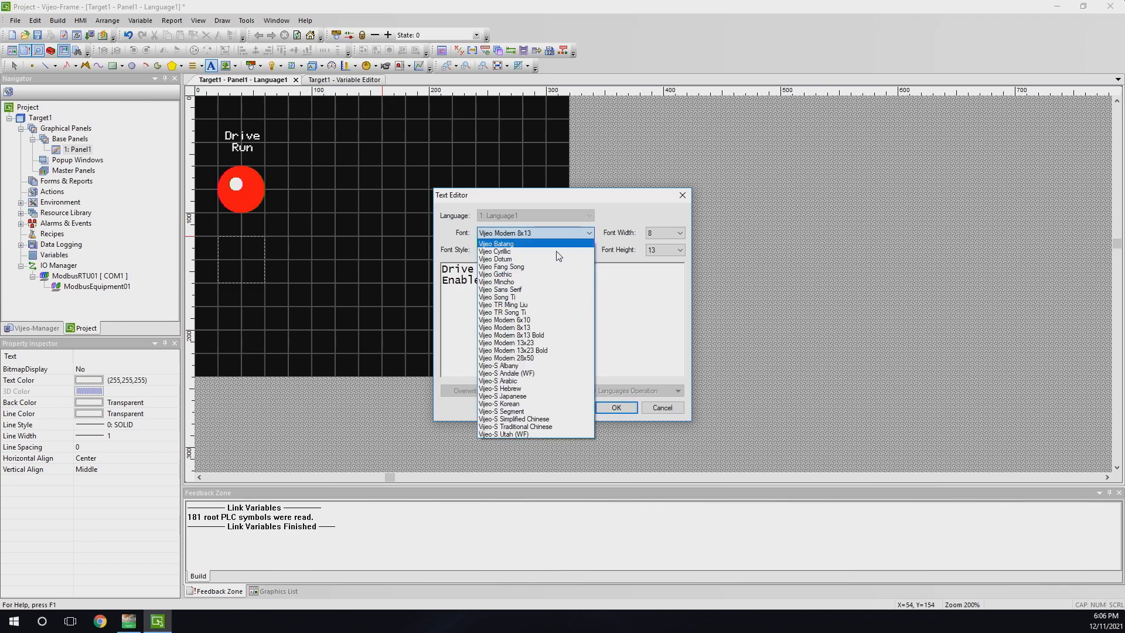
click(537, 326)
click(609, 409)
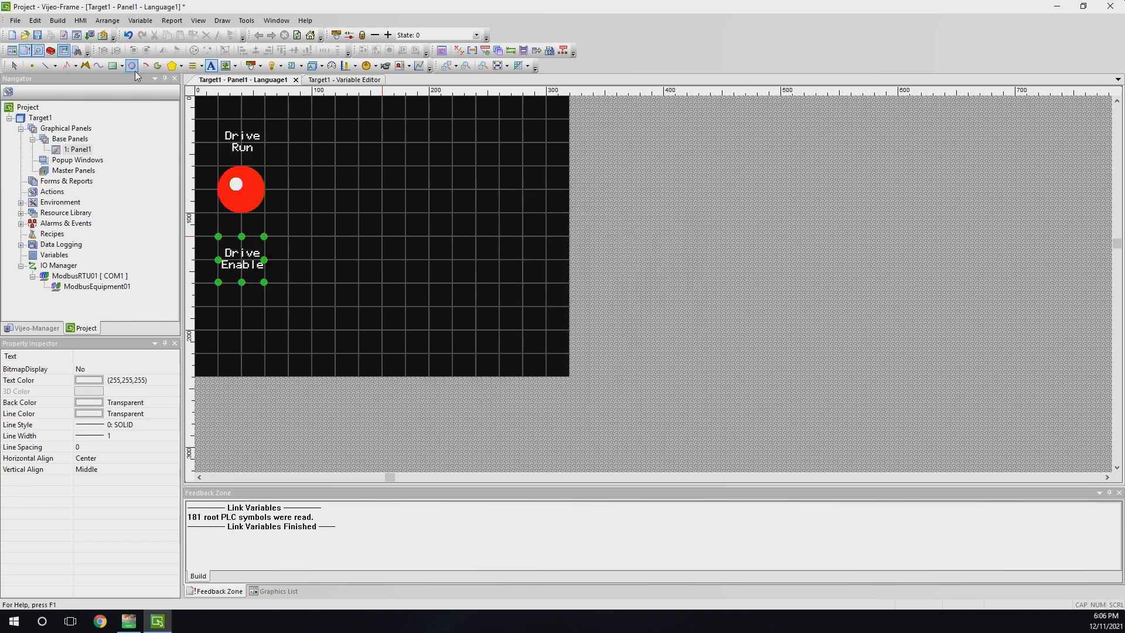
Step: Add a switch about 40 by 40 pixels below the Drive Enable text, using style 10007, and browse the other Primitive styles
click(252, 65)
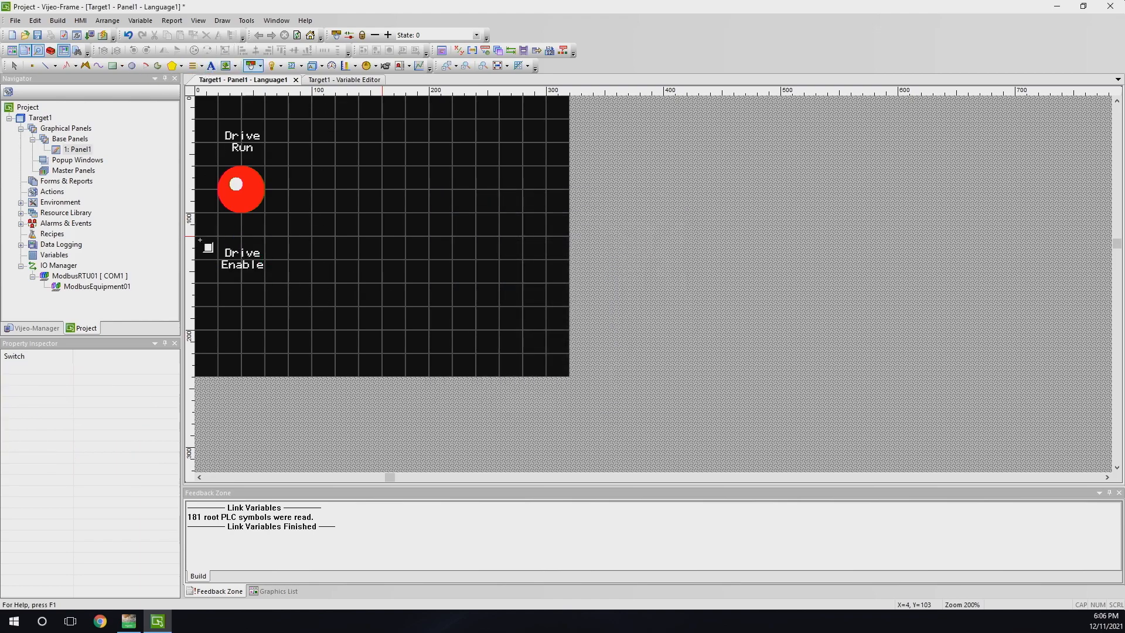
drag(218, 286, 259, 333)
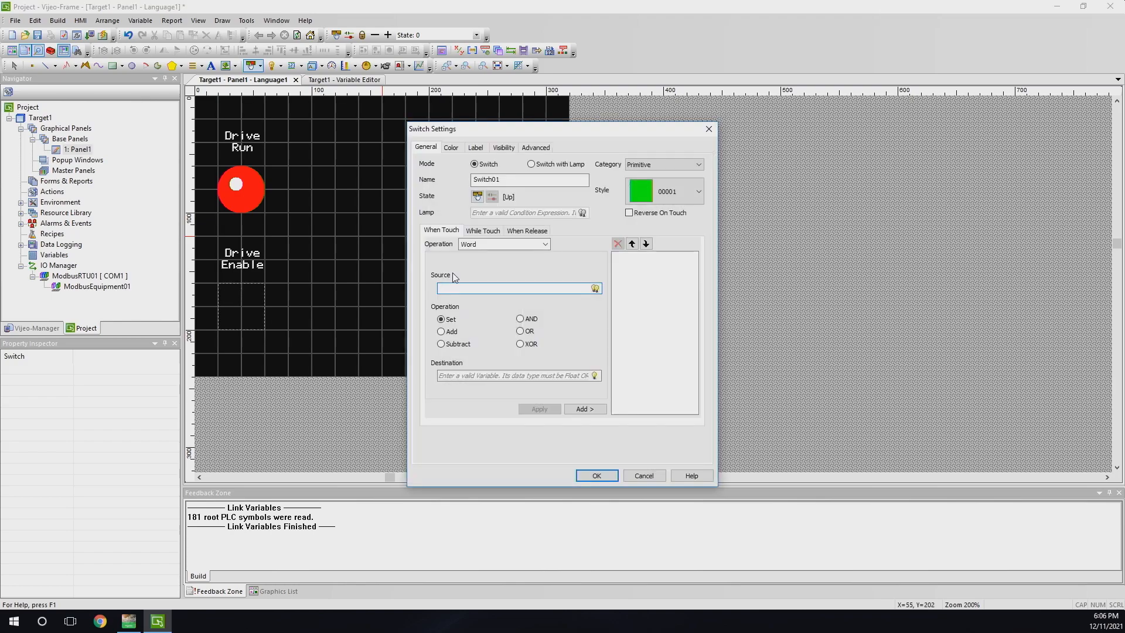
click(680, 194)
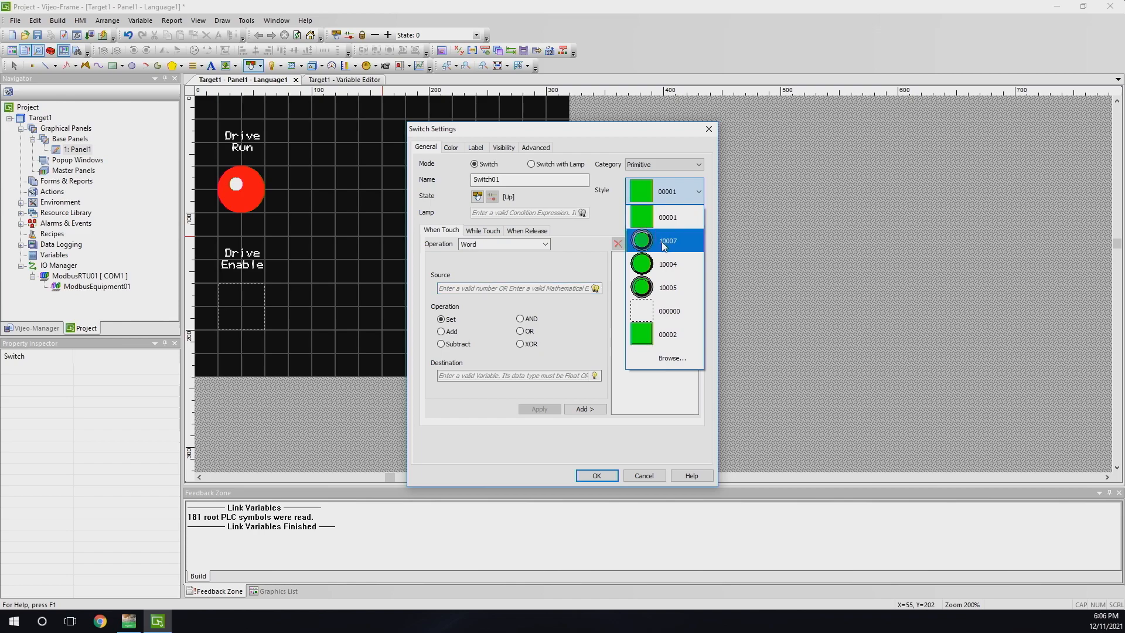
click(664, 246)
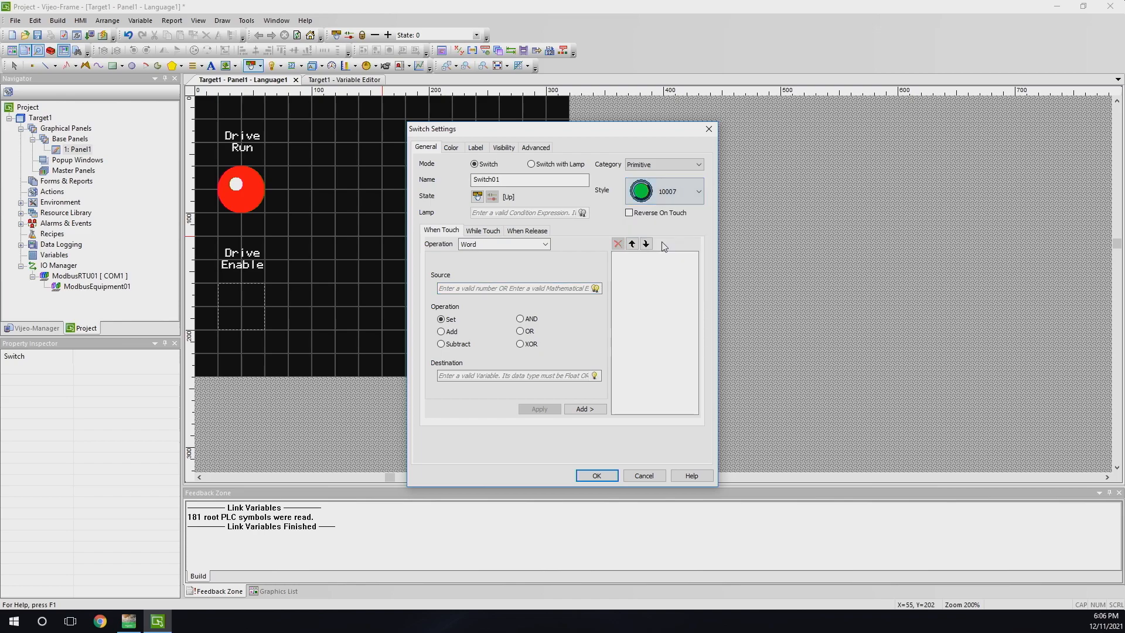
click(695, 198)
click(665, 359)
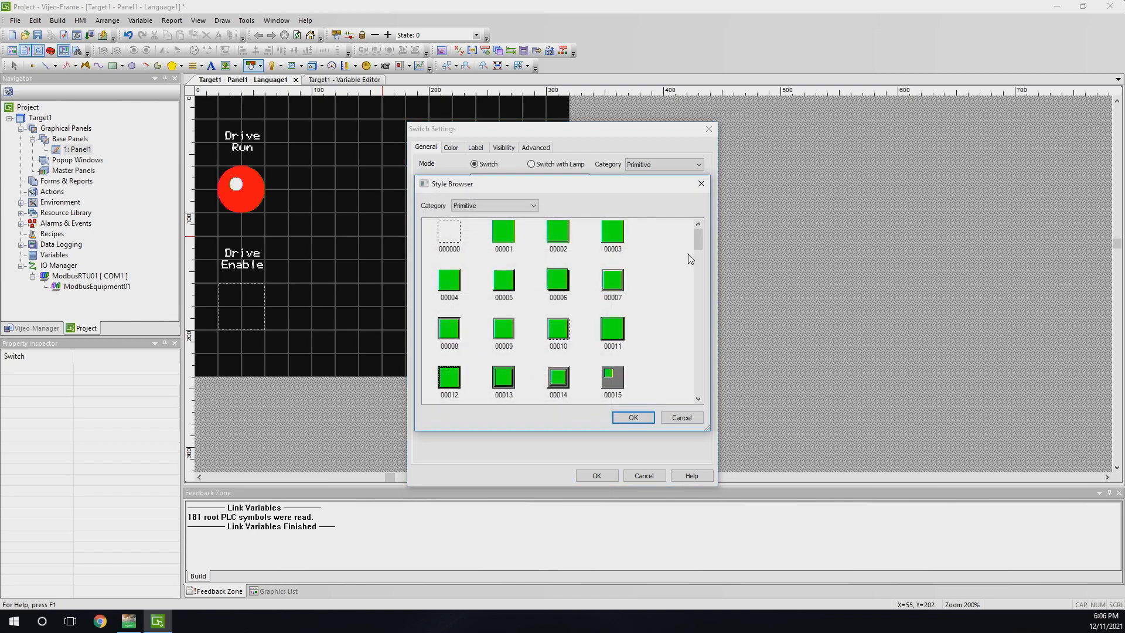
drag(697, 229, 716, 200)
click(705, 186)
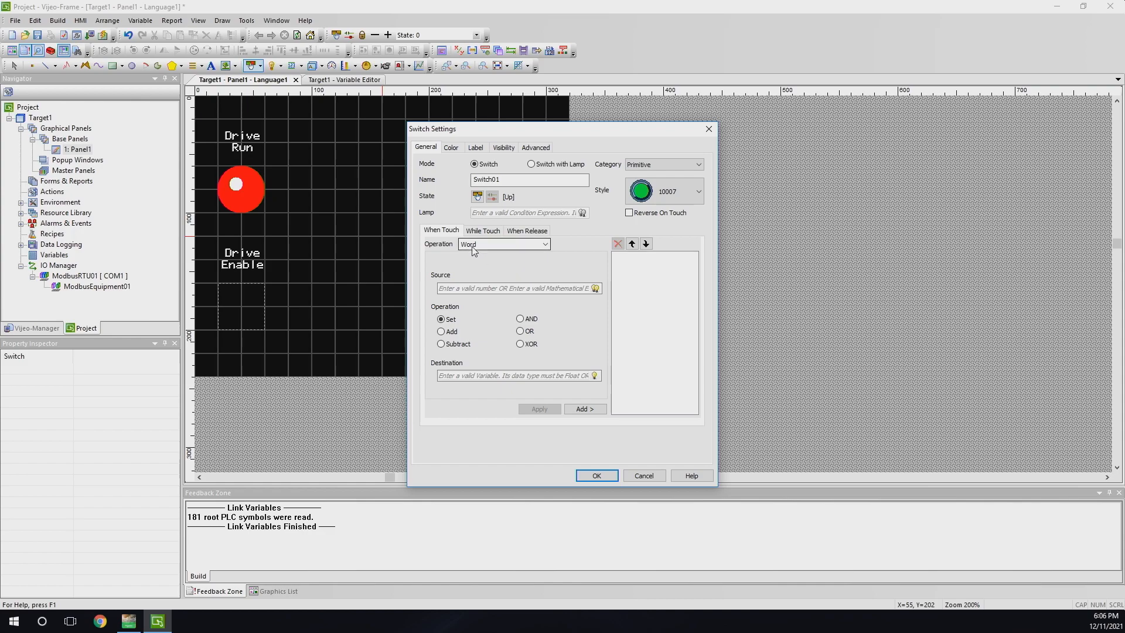
Step: Give the switch a When Touch bit operation that toggles PLC_ModbusEquipment01.Drive1_enebale, and finish its settings
click(484, 230)
click(539, 233)
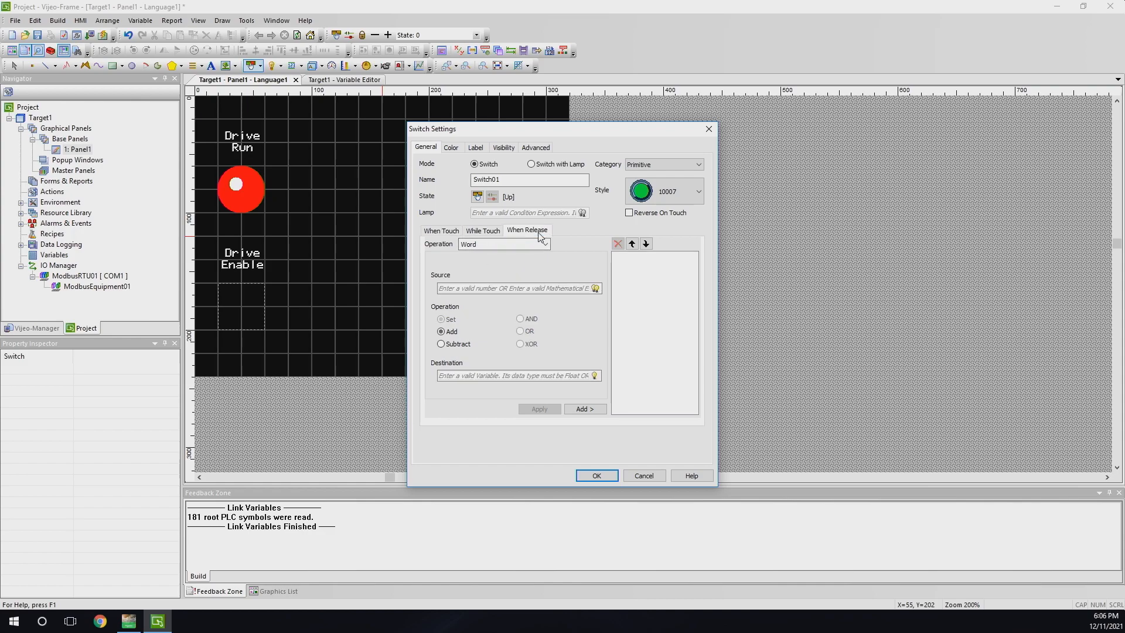
click(449, 235)
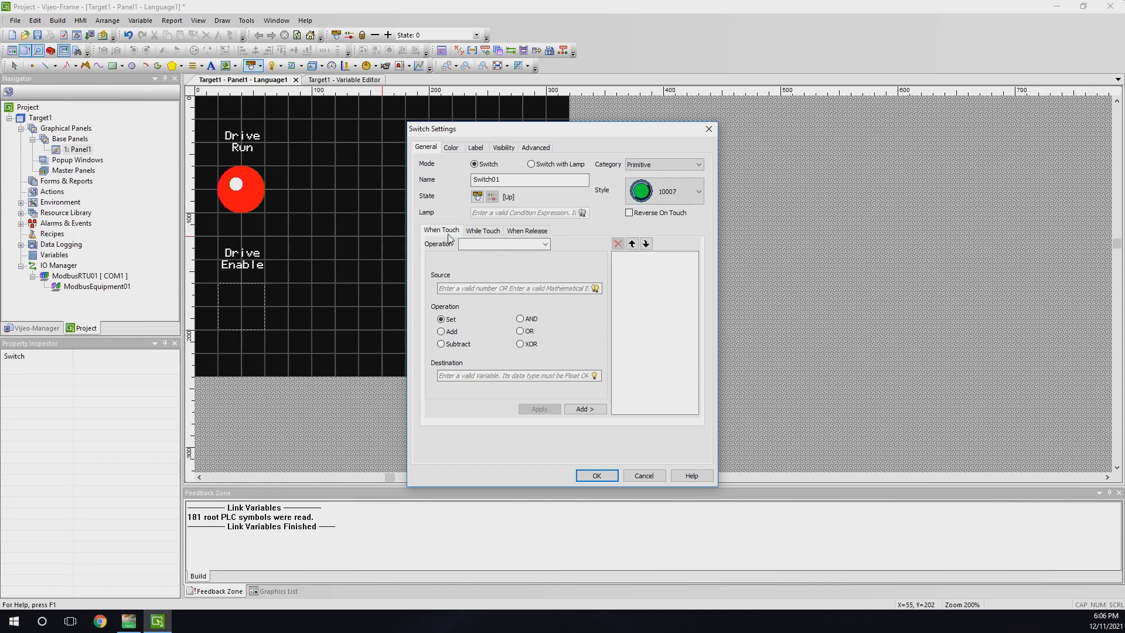
click(502, 244)
click(494, 257)
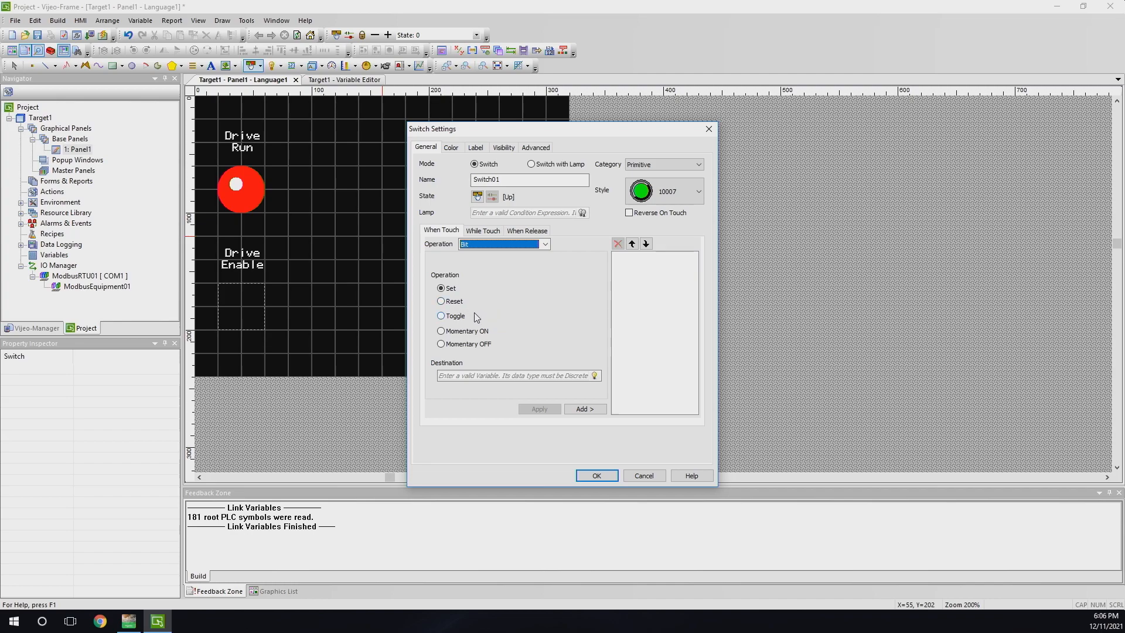
click(443, 317)
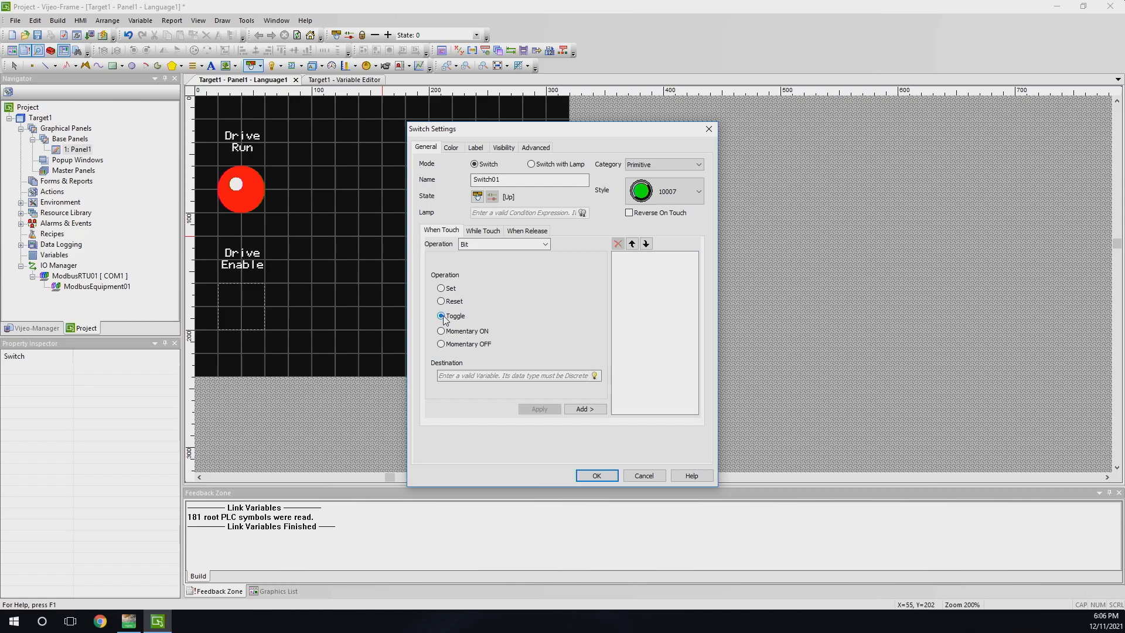
click(594, 375)
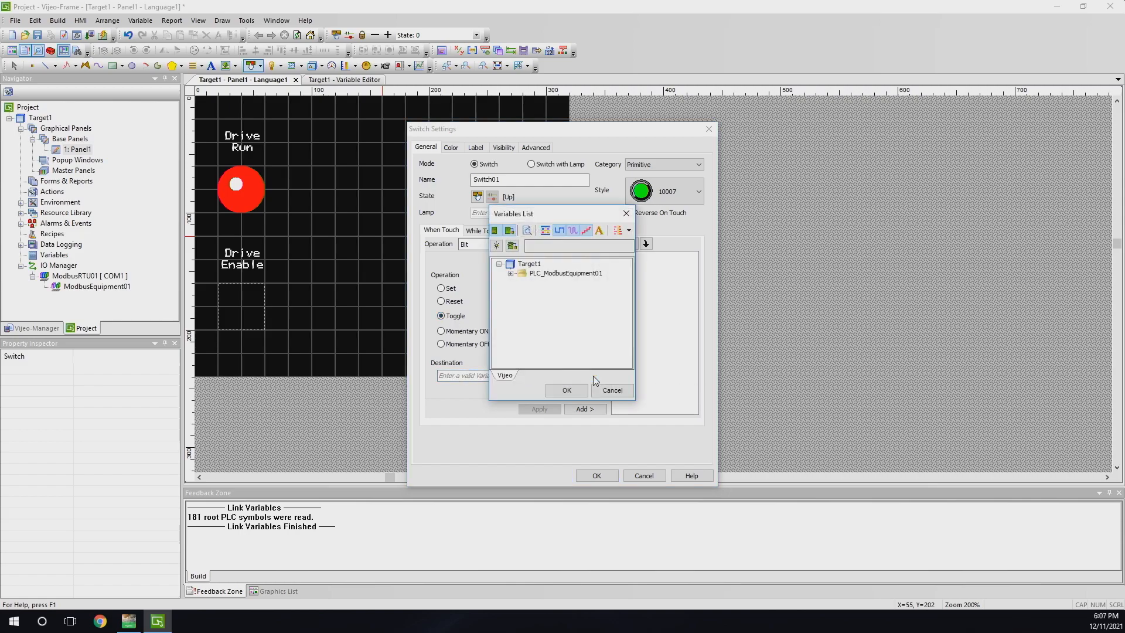
click(510, 274)
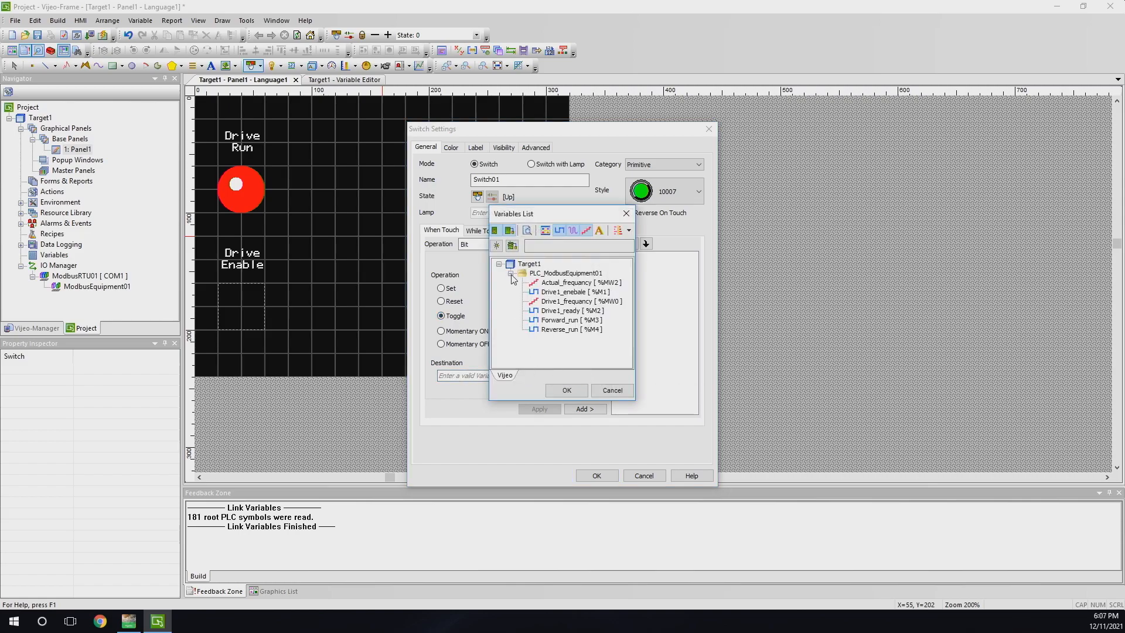
click(565, 292)
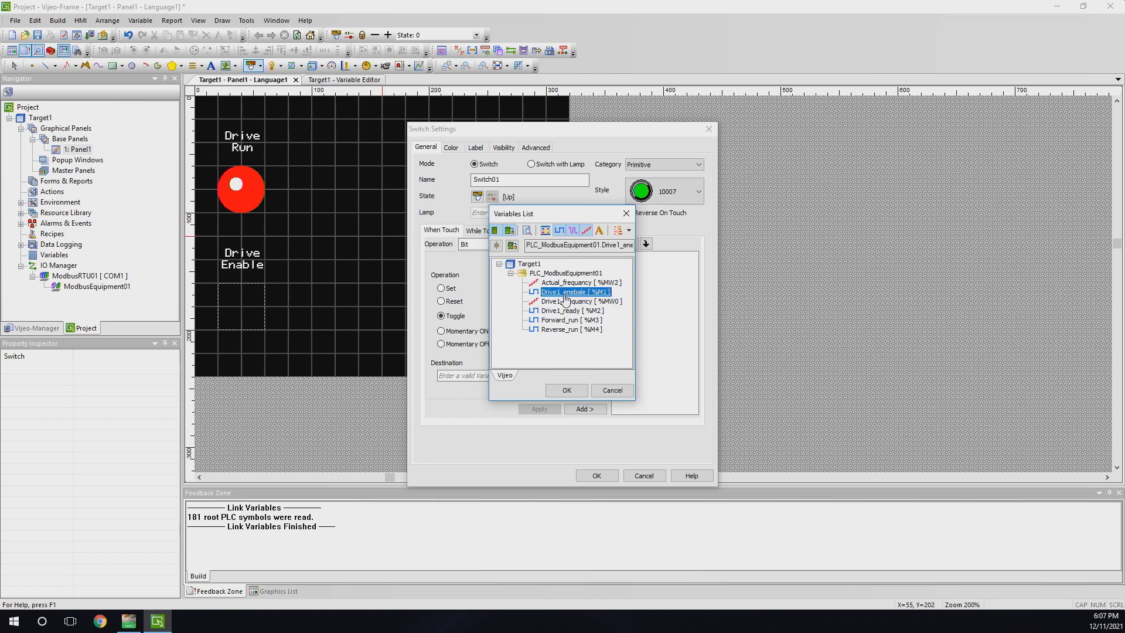
click(572, 390)
click(585, 409)
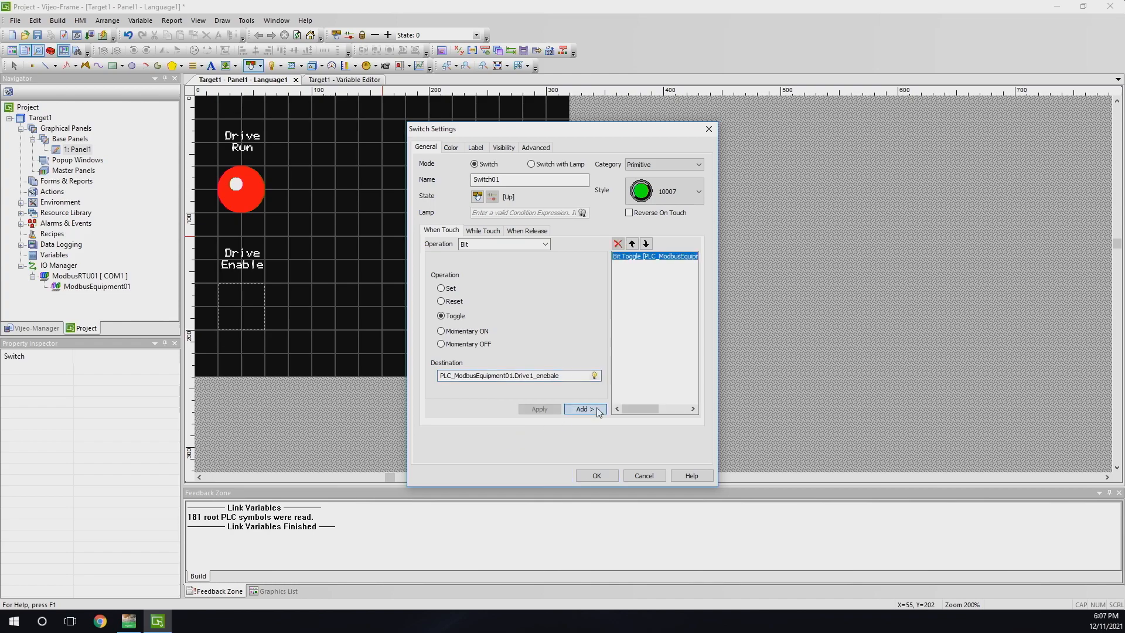
click(603, 479)
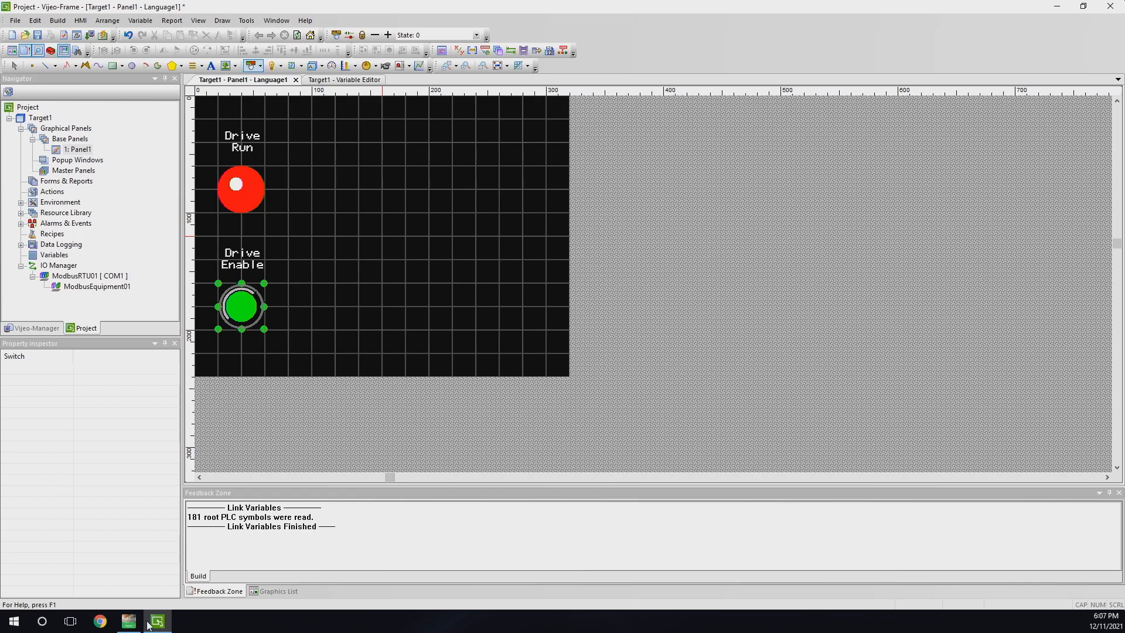
Step: Switch to Machine Expert - Basic to examine the ladder rungs and memory bit symbols, and return to Vijeo-Frame
click(129, 622)
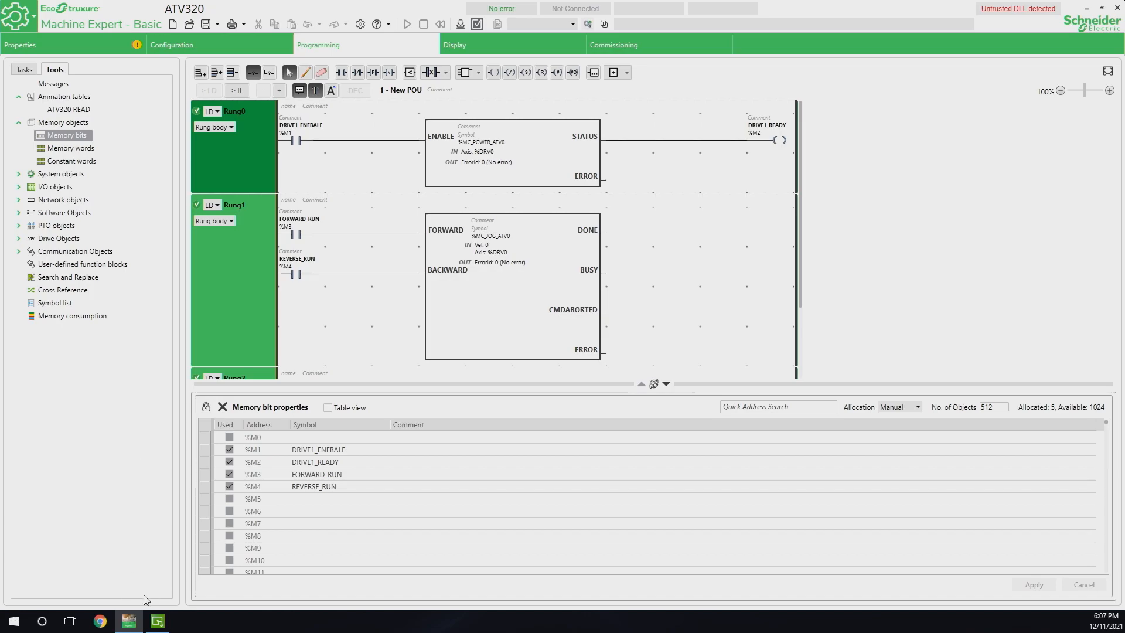
click(158, 625)
click(158, 621)
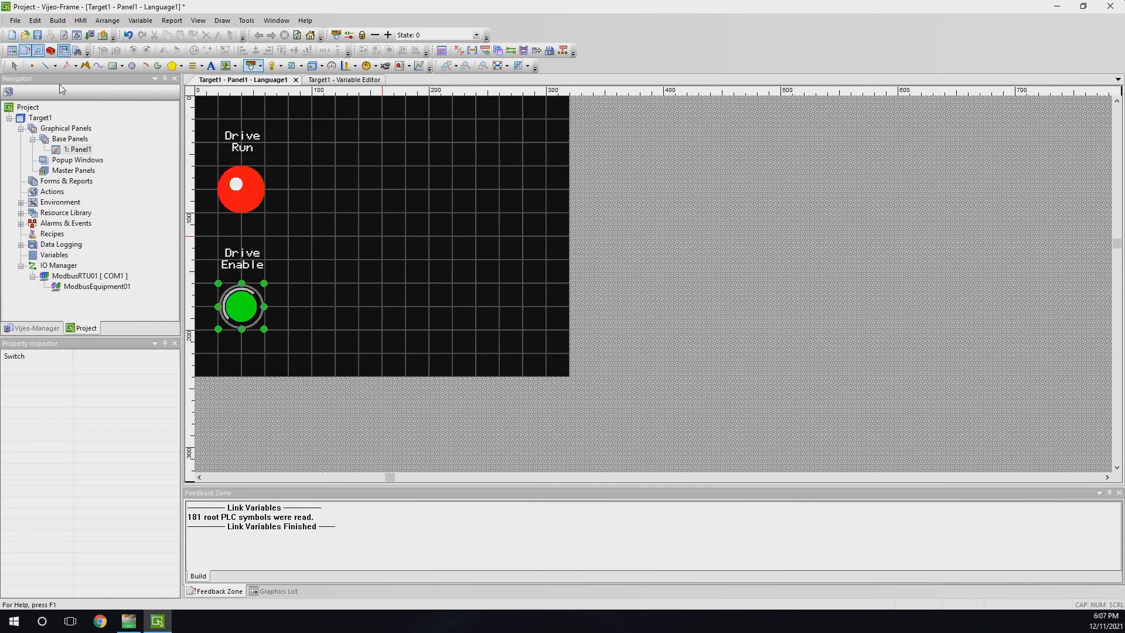
Step: Open the Target1 settings and set the download method to File System
double_click(50, 120)
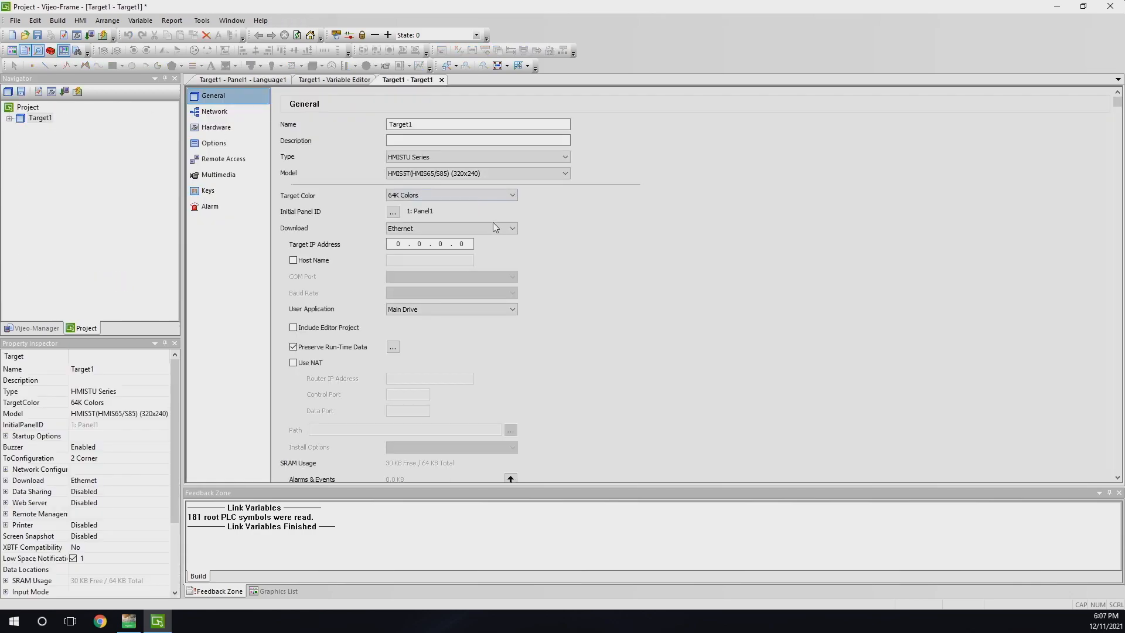
click(494, 224)
click(470, 253)
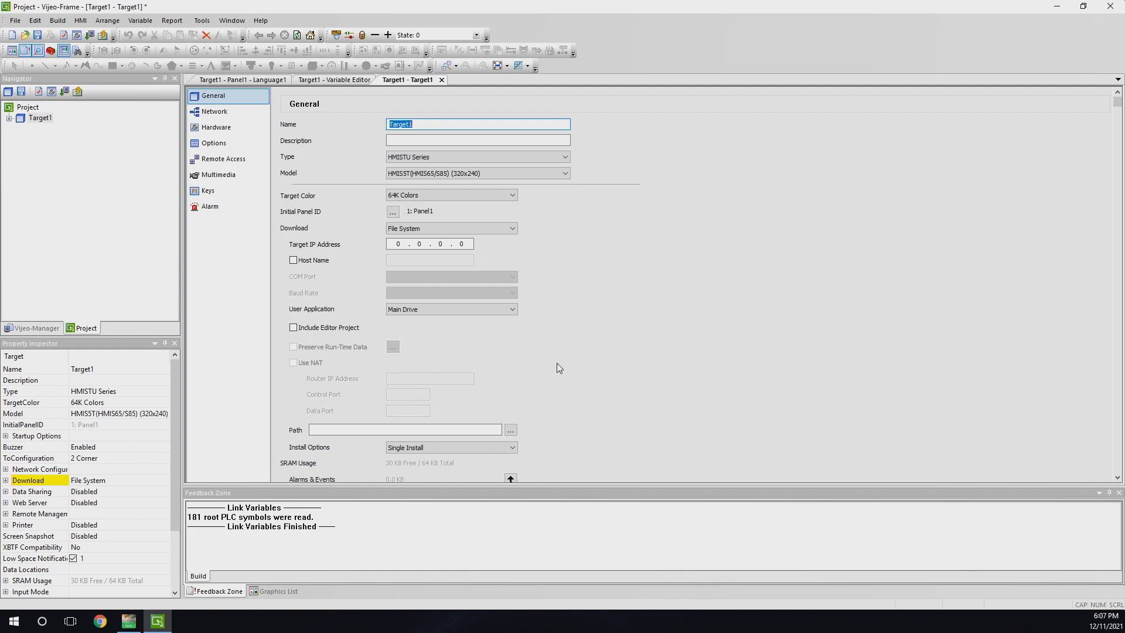
Step: Delete all existing files and folders from the ESD-USB (E:) drive while choosing the download path, and close the drive's window
click(511, 429)
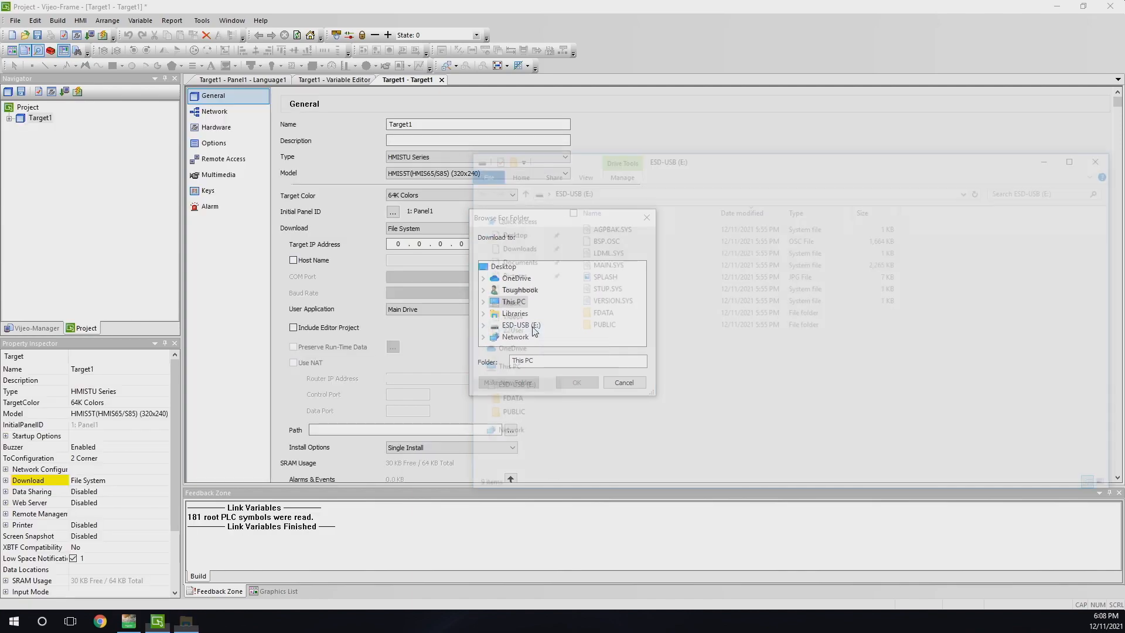
drag(596, 352, 611, 204)
key(Delete)
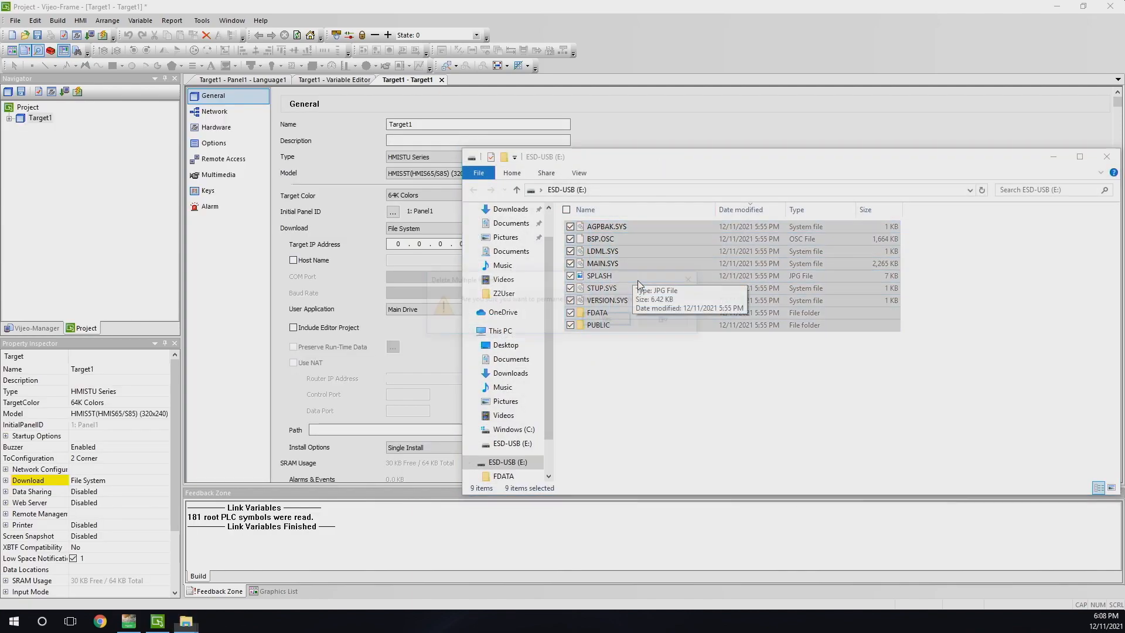
click(616, 317)
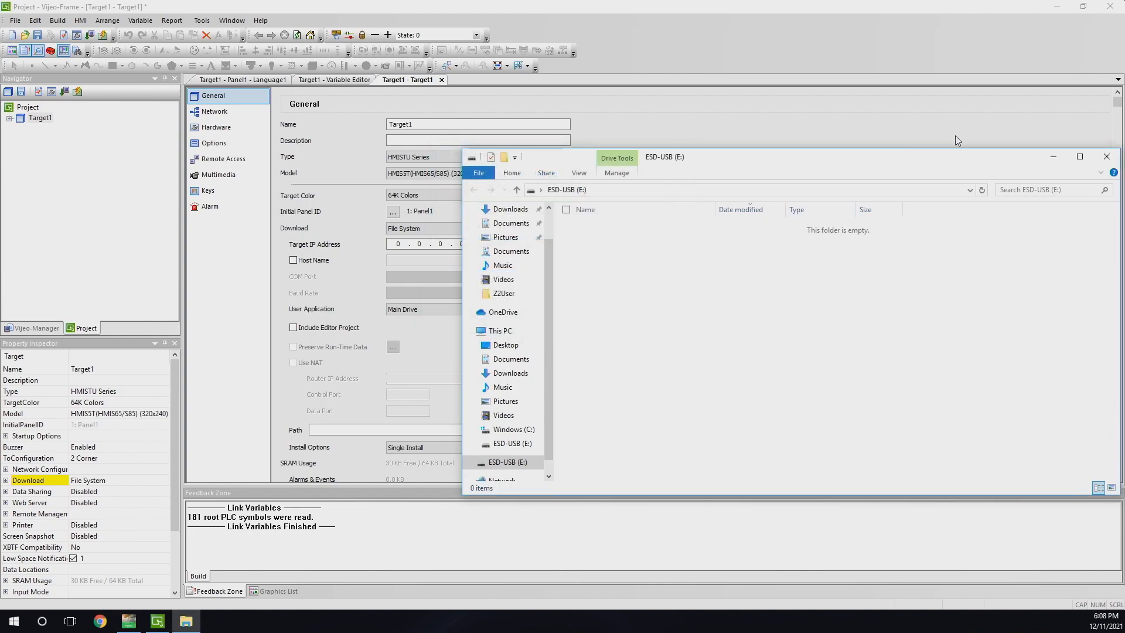
drag(963, 162, 940, 201)
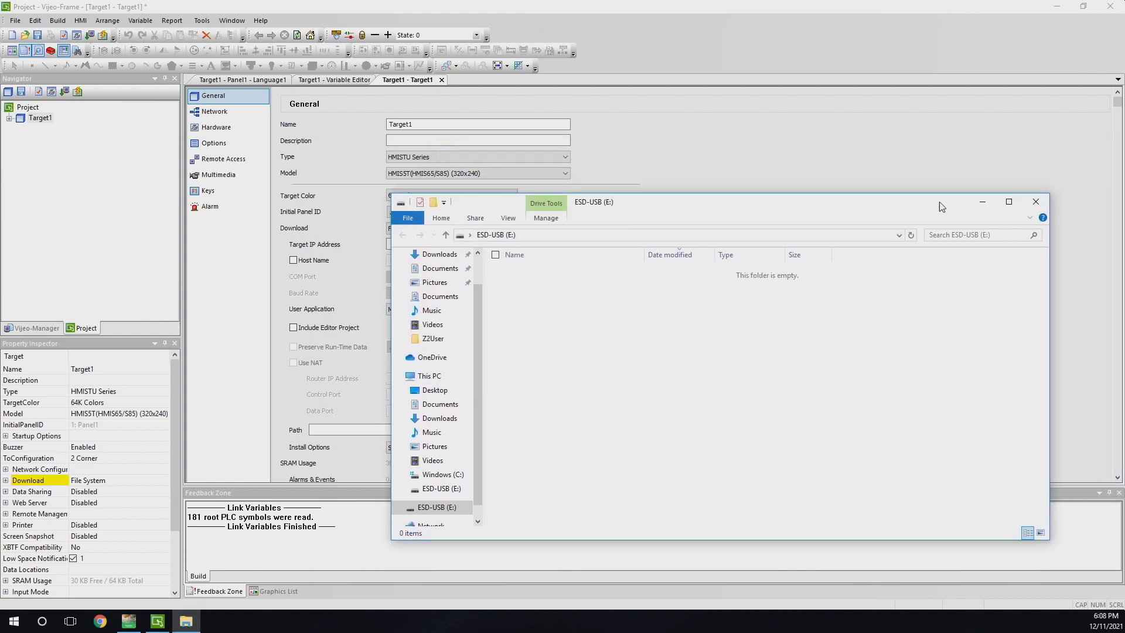
click(1032, 201)
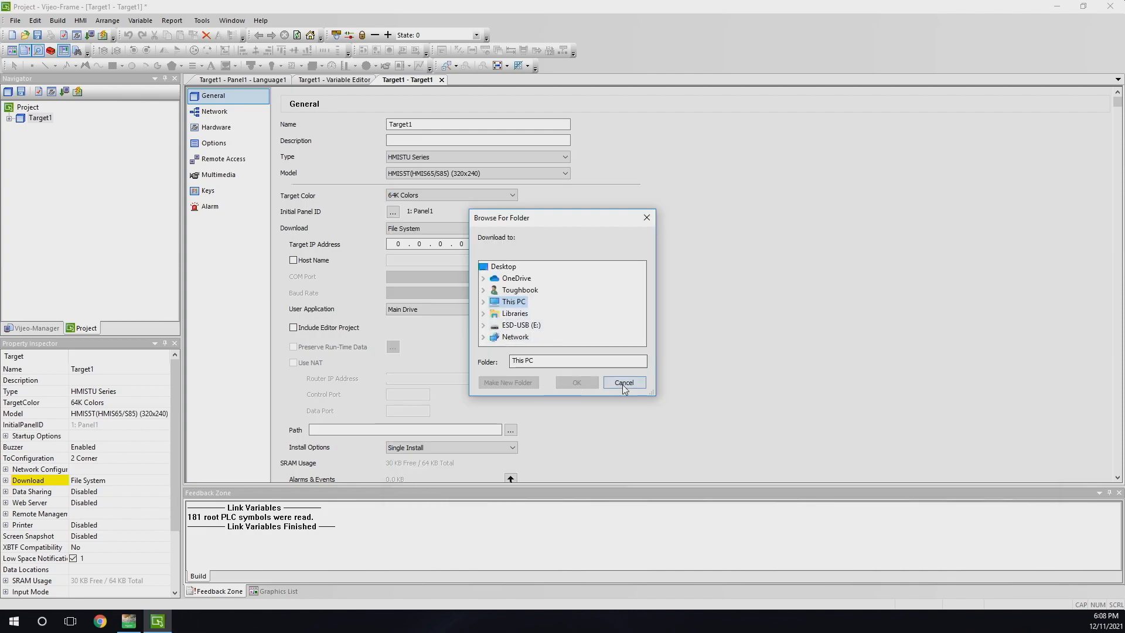
Step: Set the download path to the ESD-USB (E:) drive and start downloading the target
click(521, 325)
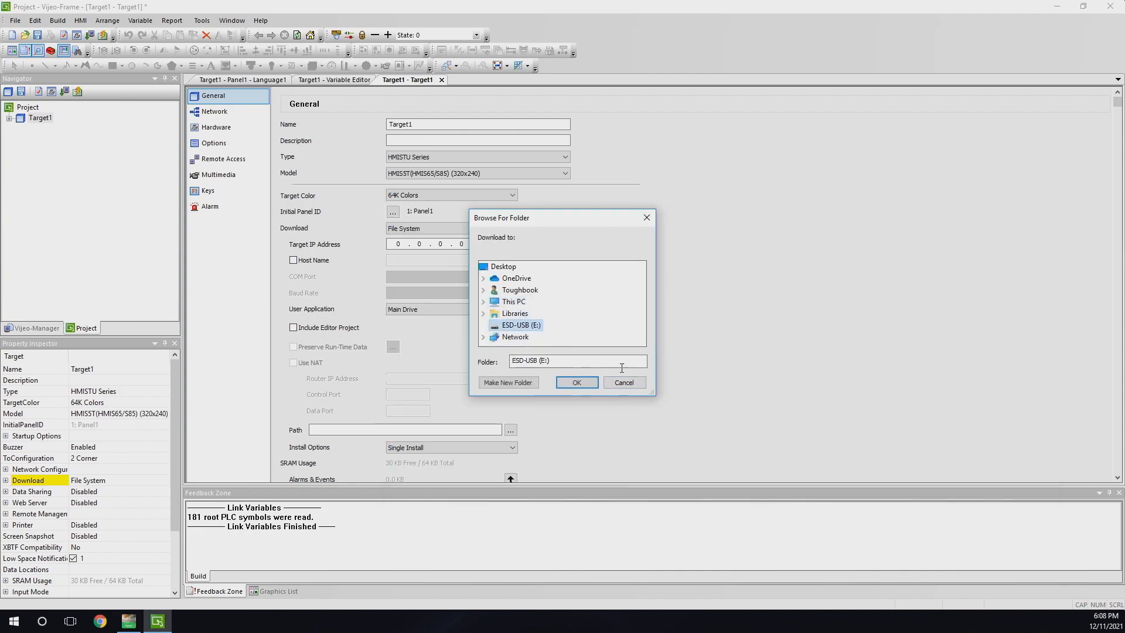
click(577, 382)
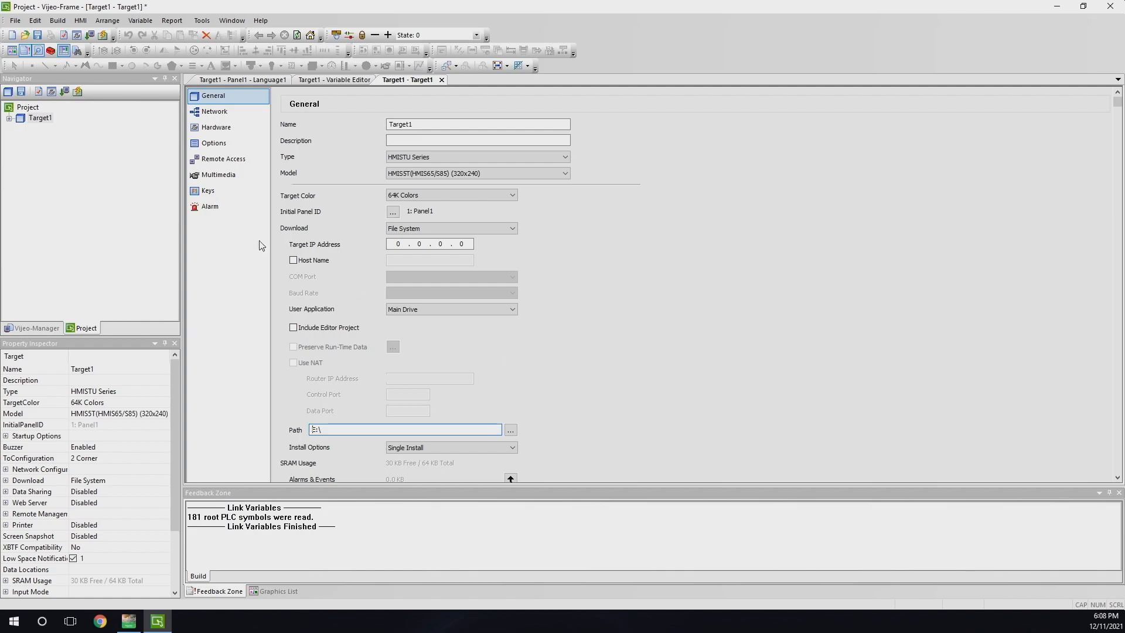
click(89, 35)
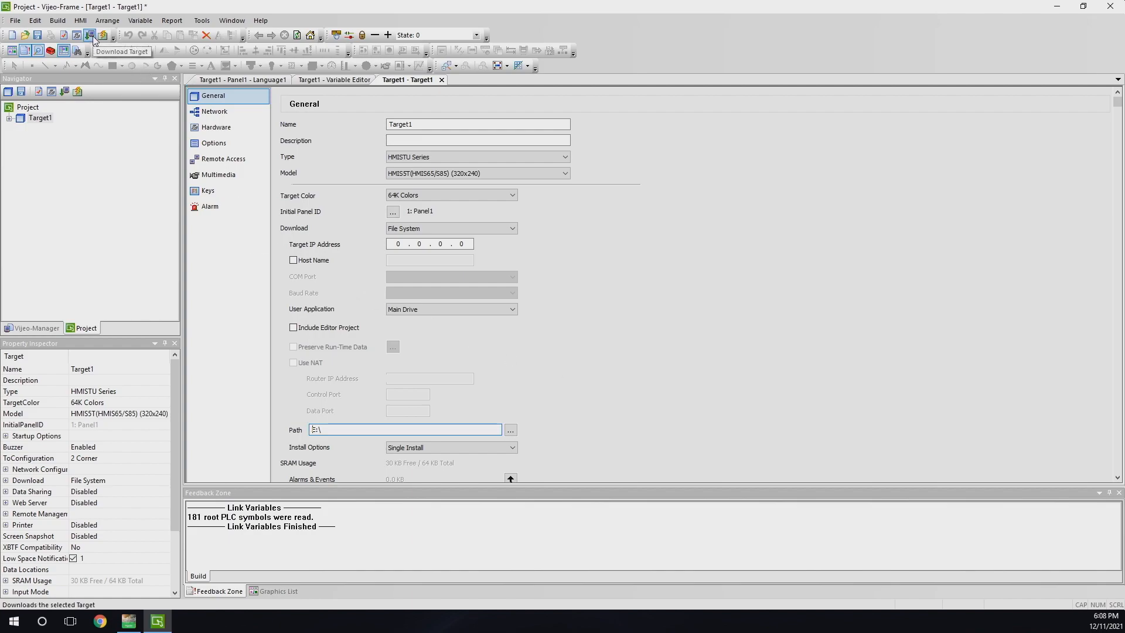